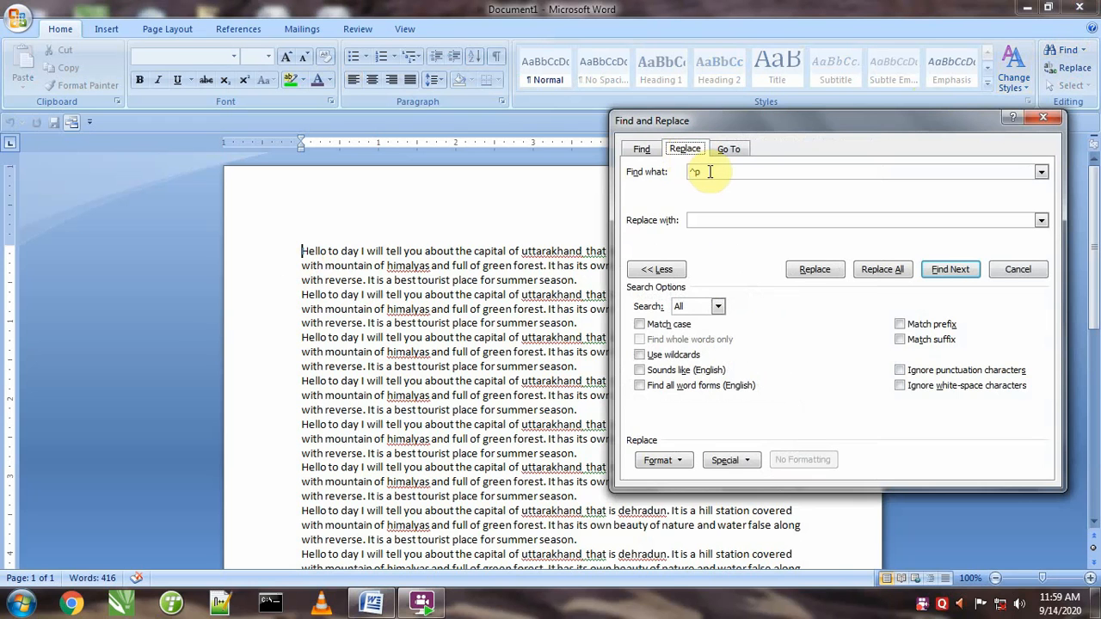
pyautogui.moveTo(708, 172); pyautogui.dragTo(681, 174)
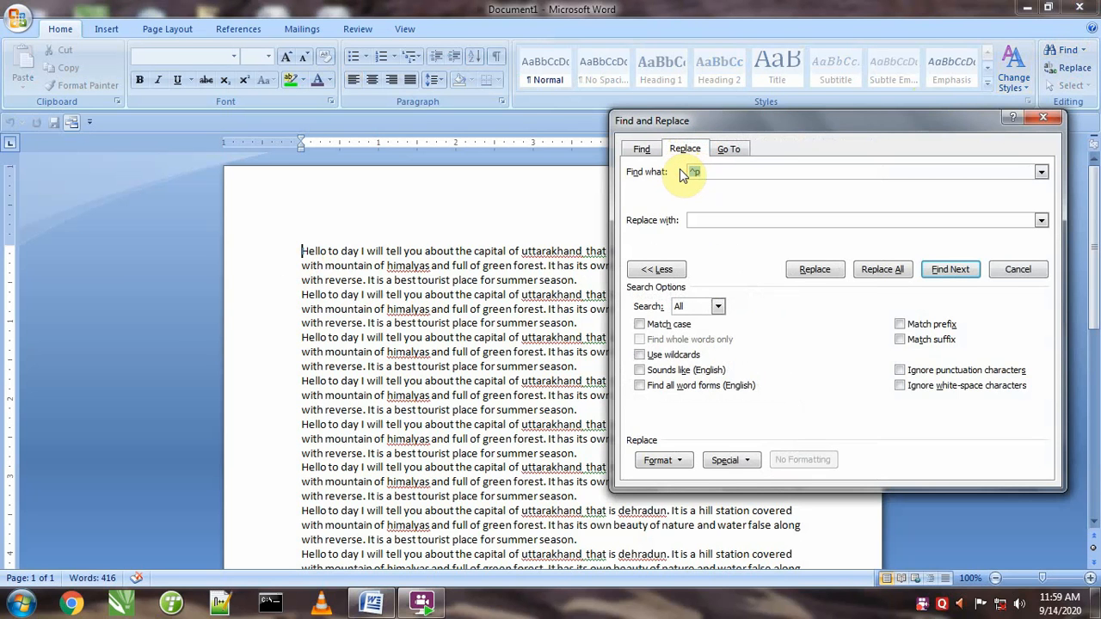
pyautogui.press('BackSpace')
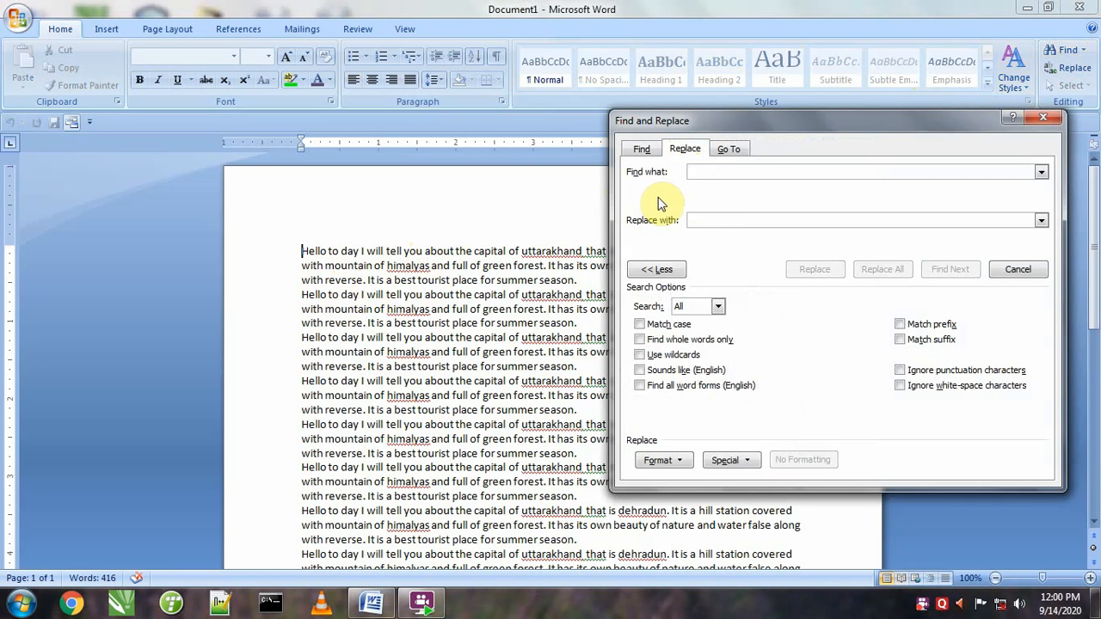
pyautogui.moveTo(700, 122); pyautogui.dragTo(721, 115)
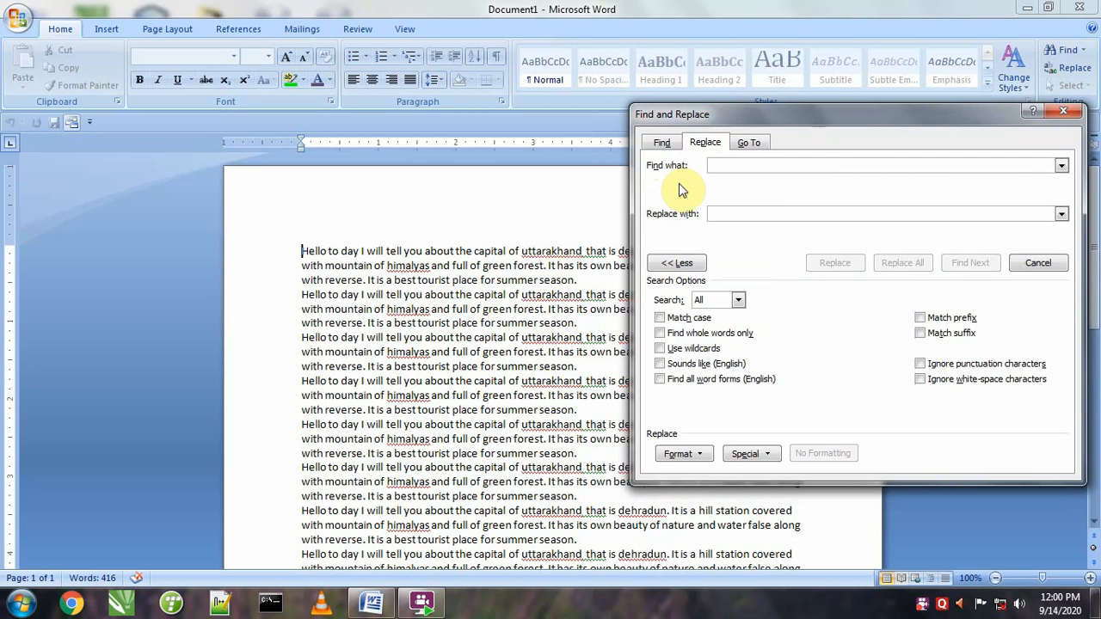
pyautogui.write('uttarakhand')
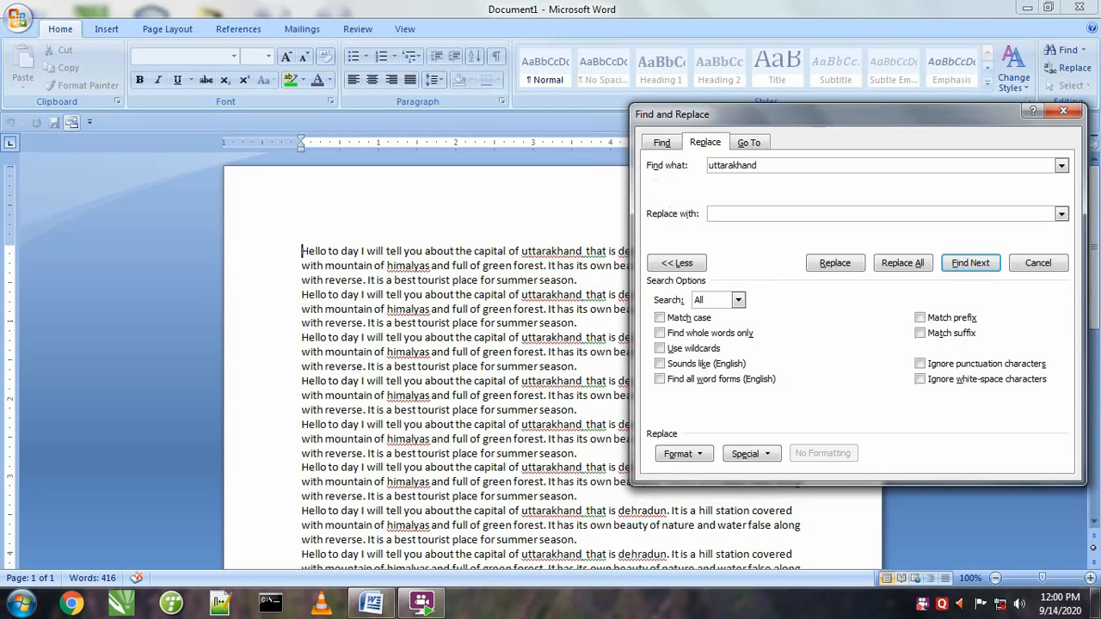
pyautogui.press('BackSpace')
pyautogui.press('BackSpace')
pyautogui.press('BackSpace')
pyautogui.press('BackSpace')
pyautogui.press('BackSpace')
pyautogui.press('BackSpace')
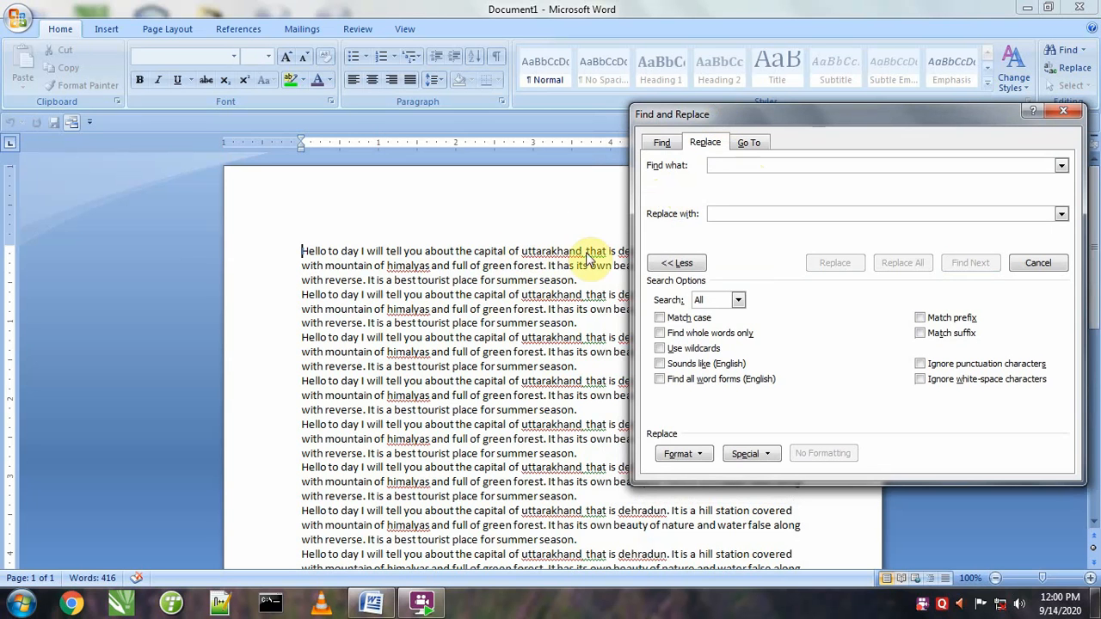
pyautogui.doubleClick(553, 251)
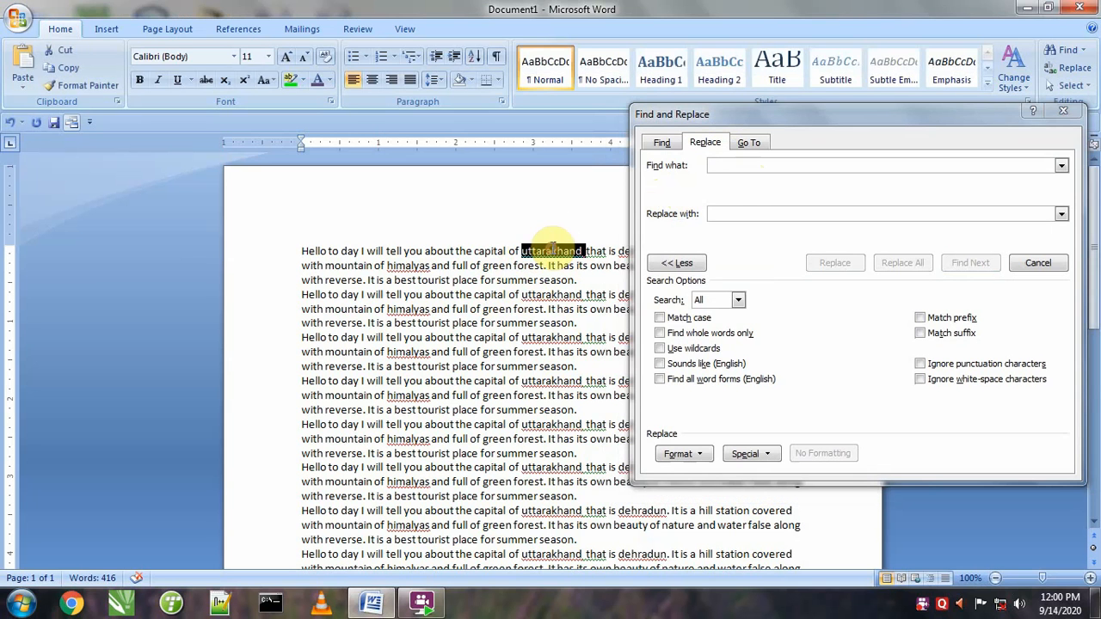
pyautogui.click(734, 171)
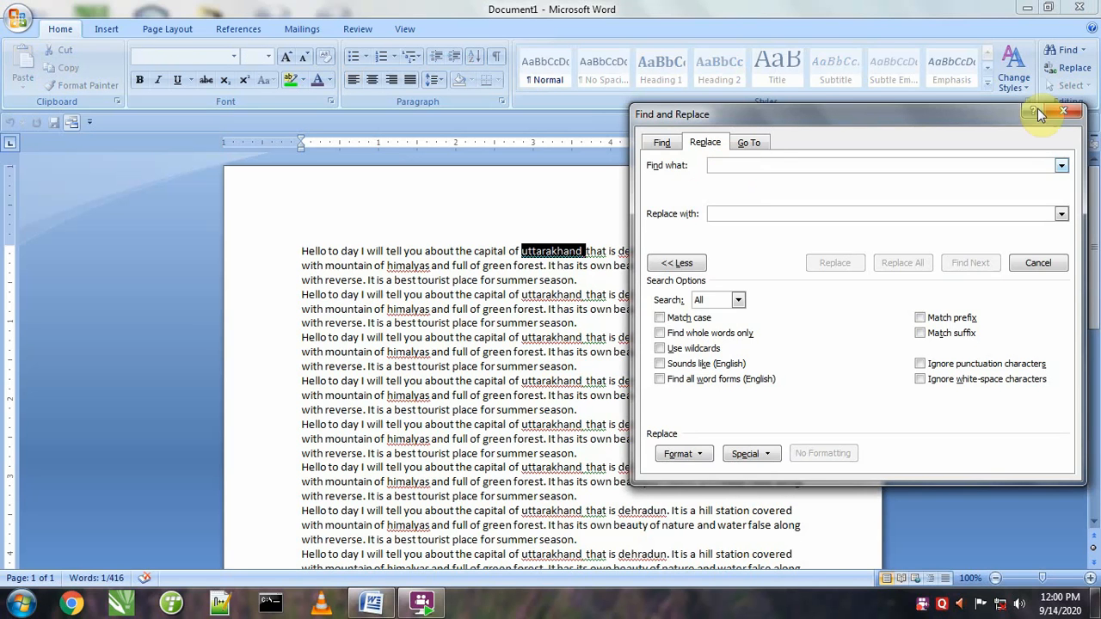
pyautogui.click(1064, 112)
# Select "uttarakhand" in the first line of the document and bring it into Find and Replace as the search text for a replacement.
pyautogui.click(547, 251)
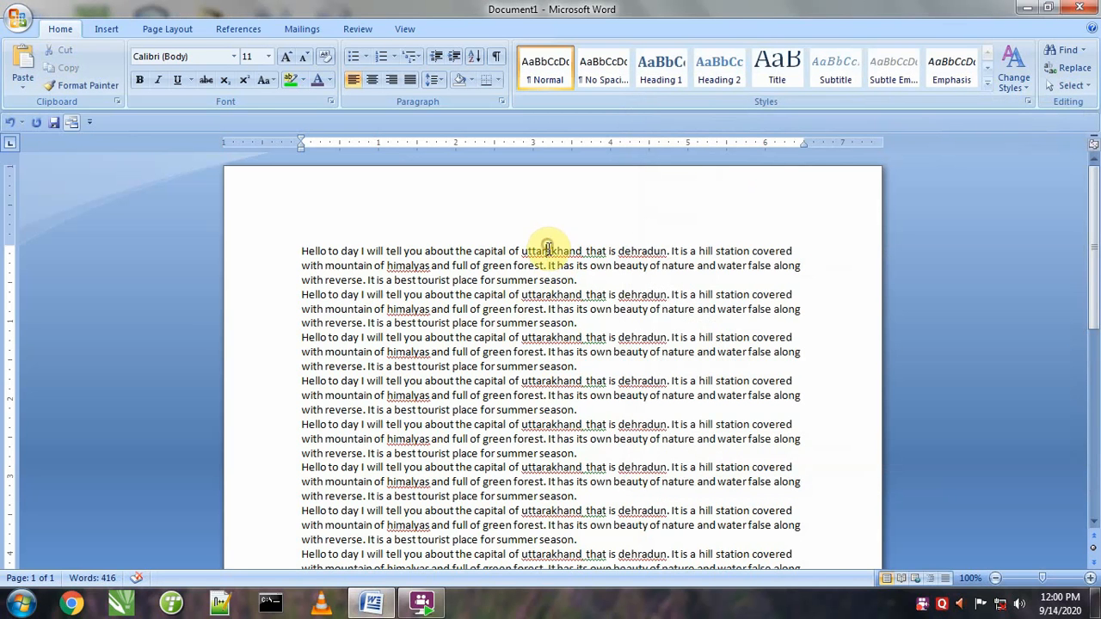
pyautogui.doubleClick(547, 249)
pyautogui.click(1064, 50)
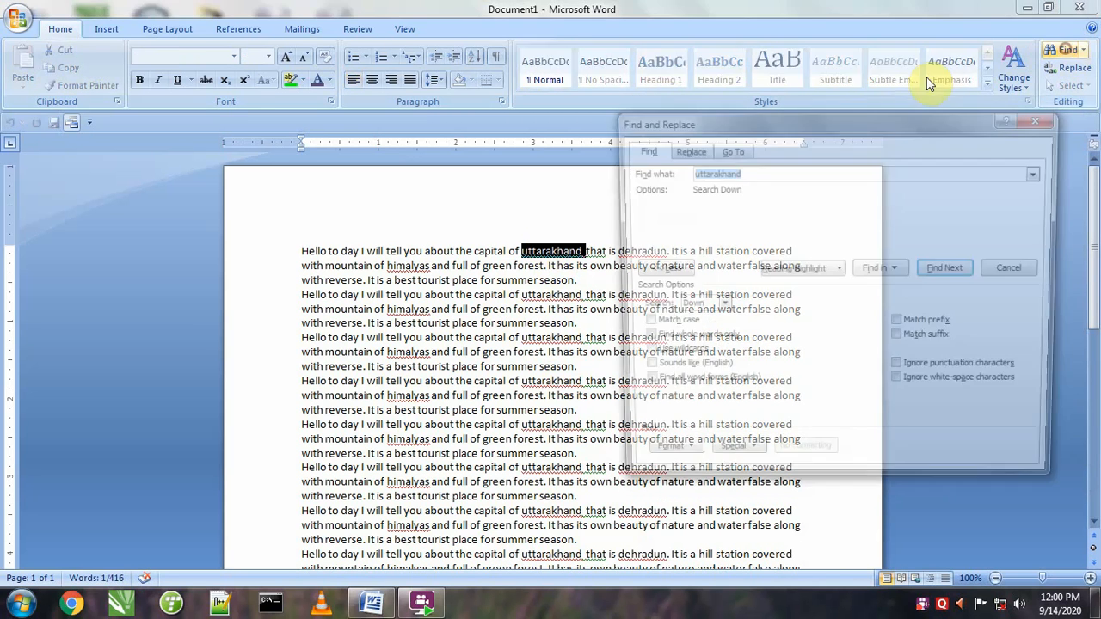
pyautogui.click(687, 150)
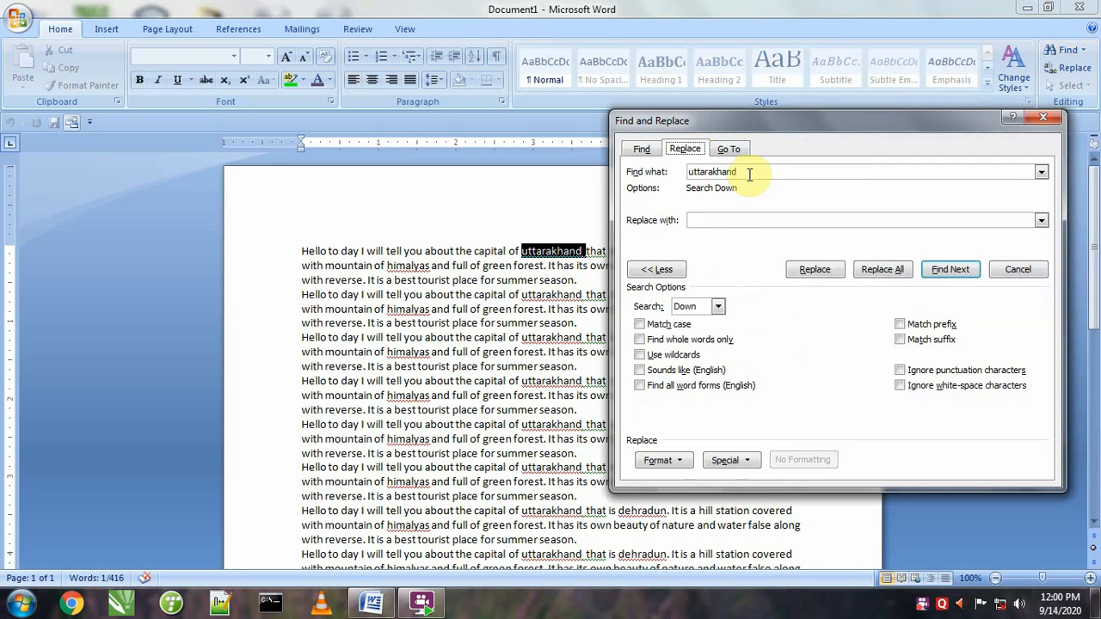
# Set the replacement text to "Uttarakhand" by reusing the search text with a capital U.
pyautogui.click(701, 223)
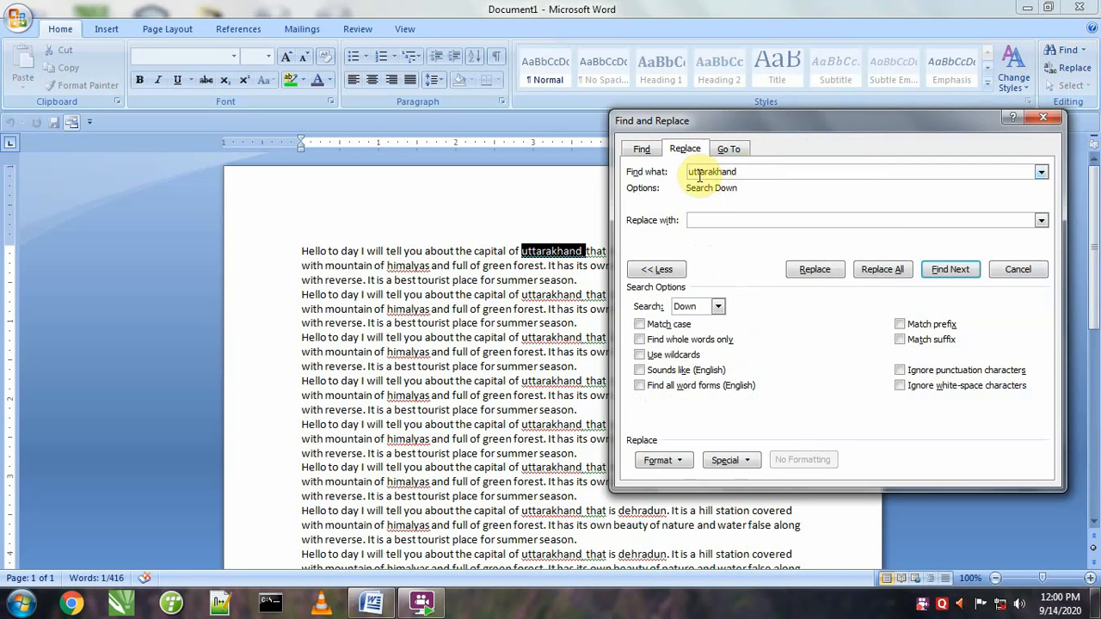
pyautogui.doubleClick(754, 171)
pyautogui.hotkey('ctrl', 'c')
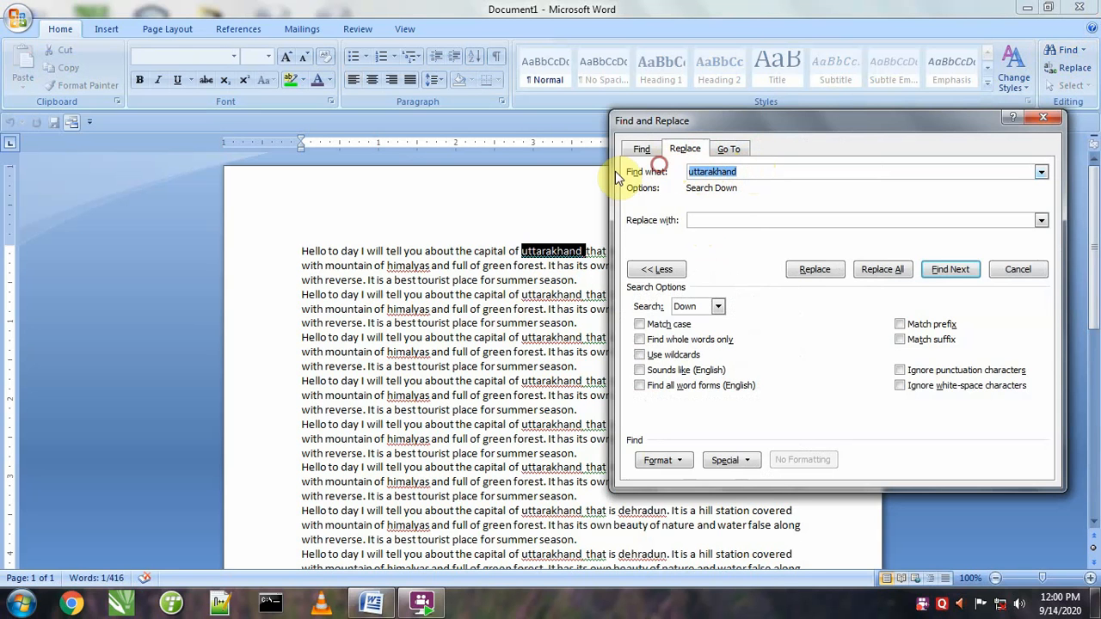
pyautogui.click(696, 219)
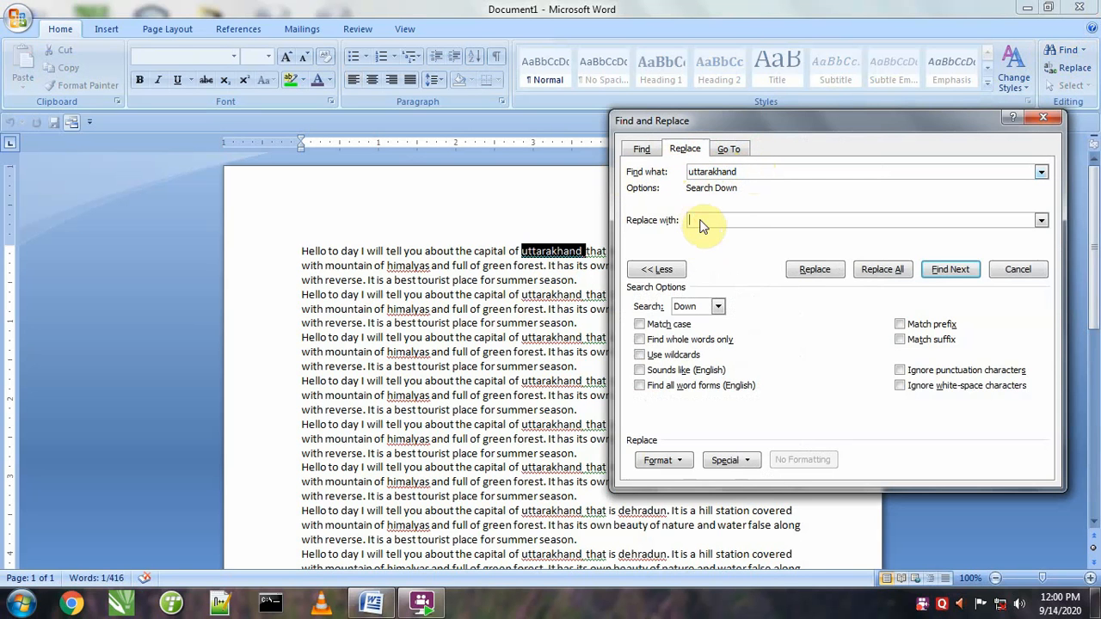
pyautogui.hotkey('ctrl', 'v')
pyautogui.click(690, 220)
pyautogui.press('Delete')
pyautogui.write('U')
pyautogui.moveTo(759, 129); pyautogui.dragTo(795, 61)
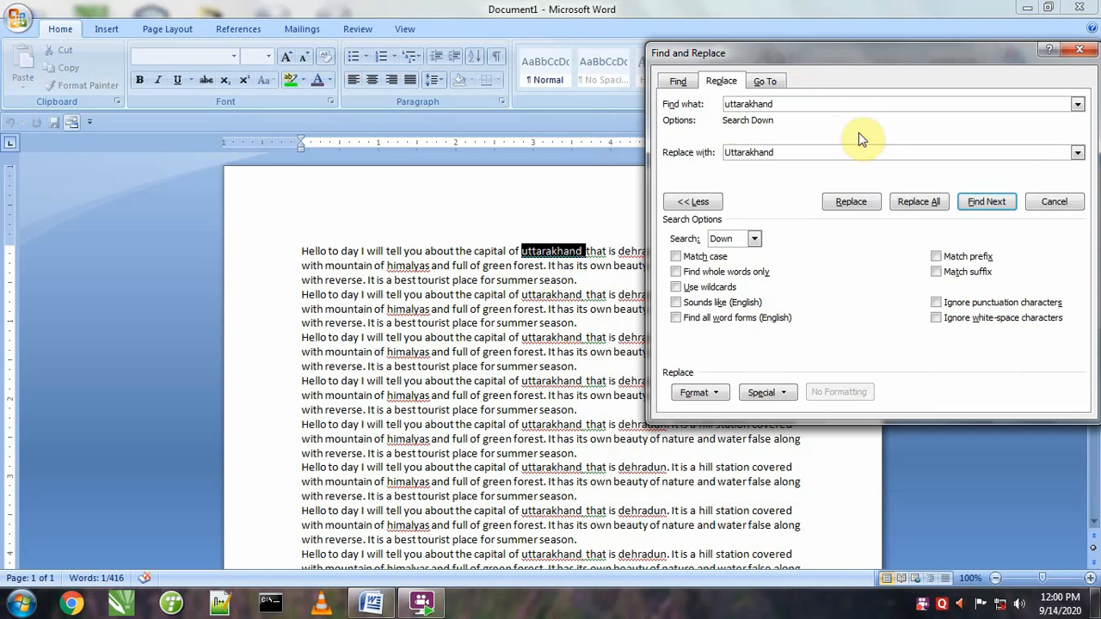
# Replace the occurrences of "uttarakhand" in the second and third paragraphs one at a time.
pyautogui.click(858, 204)
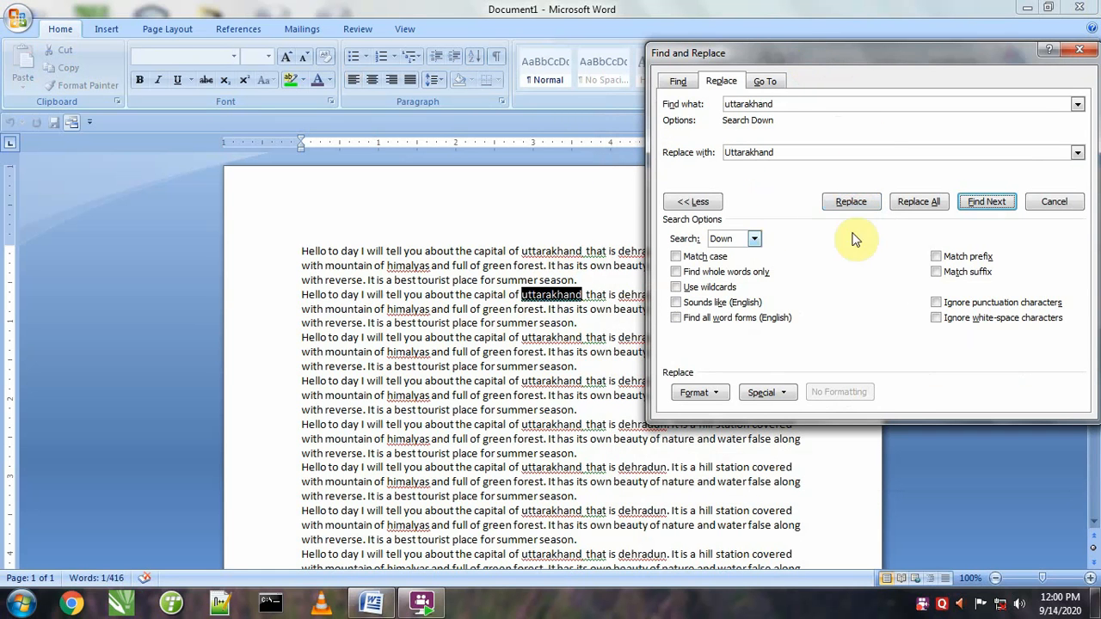
pyautogui.click(852, 203)
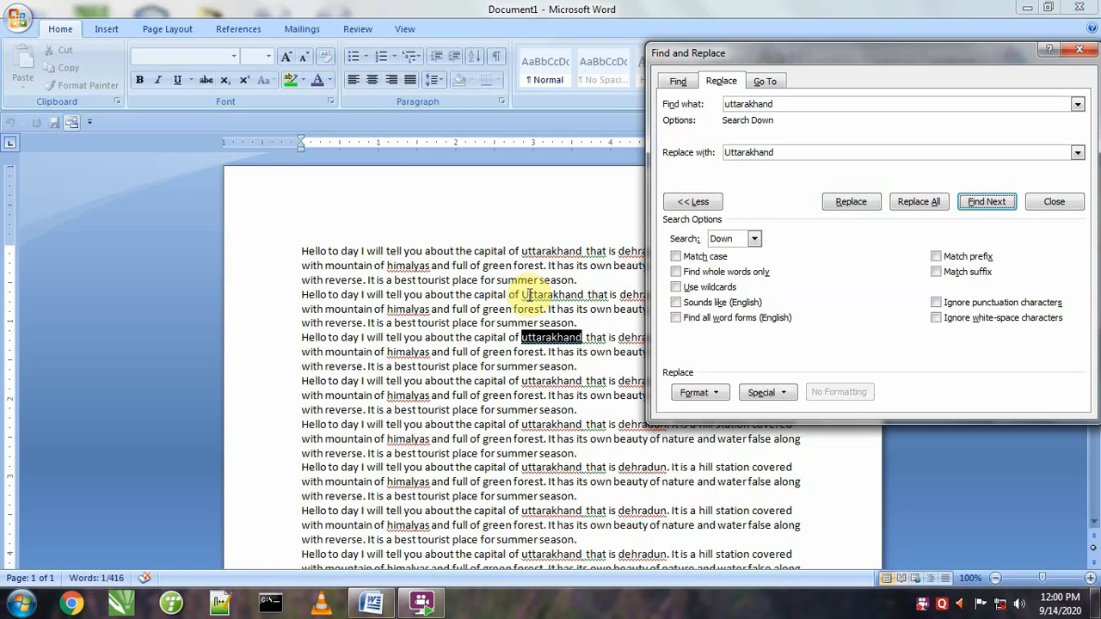
pyautogui.click(832, 203)
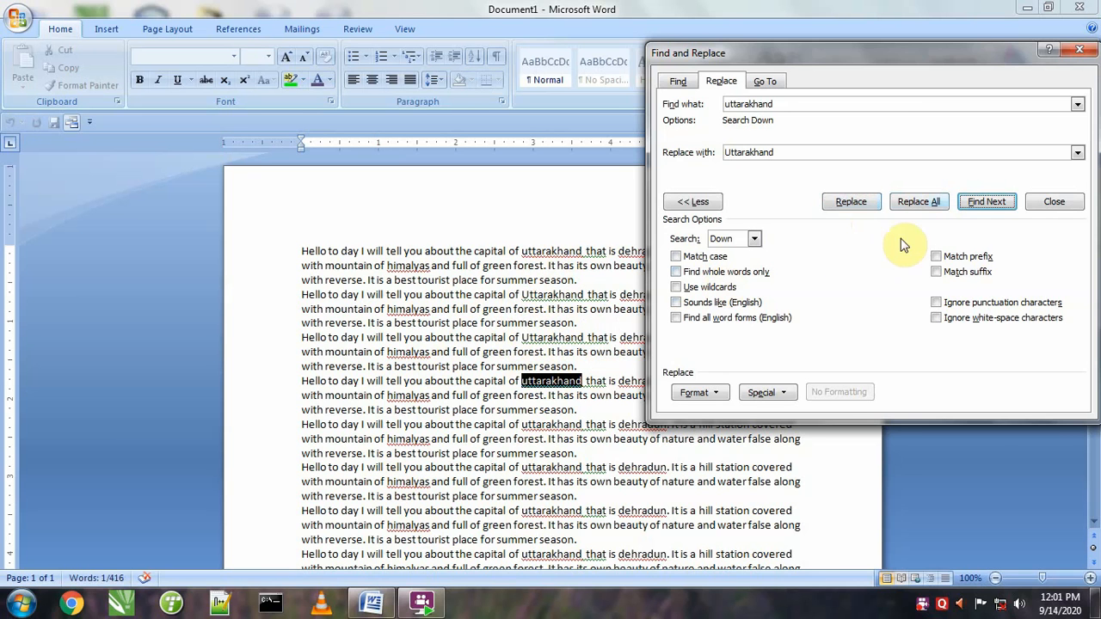
# Replace all remaining occurrences of "uttarakhand", continuing the search from the beginning of the document, and close Find and Replace.
pyautogui.click(921, 209)
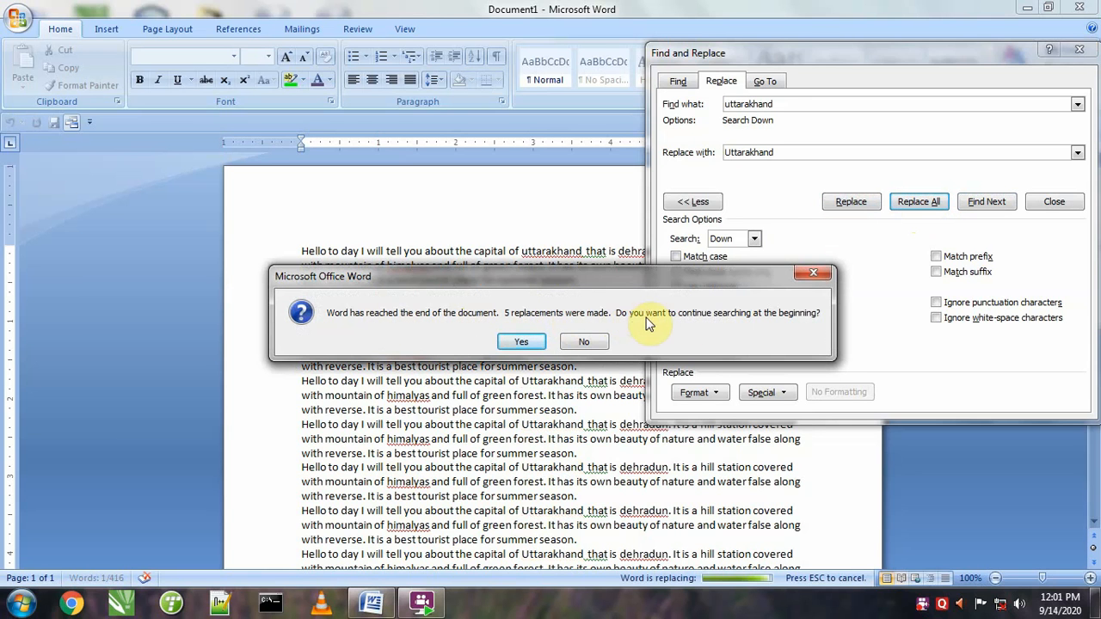
pyautogui.click(523, 343)
pyautogui.click(546, 343)
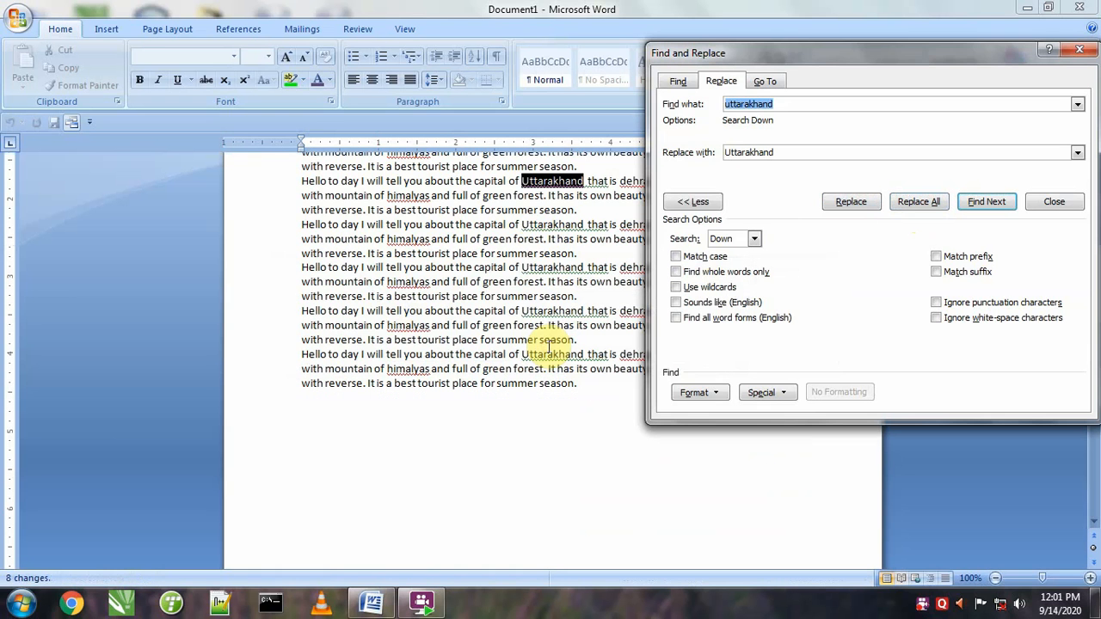
pyautogui.click(1054, 203)
pyautogui.scroll(5, 542, 249)
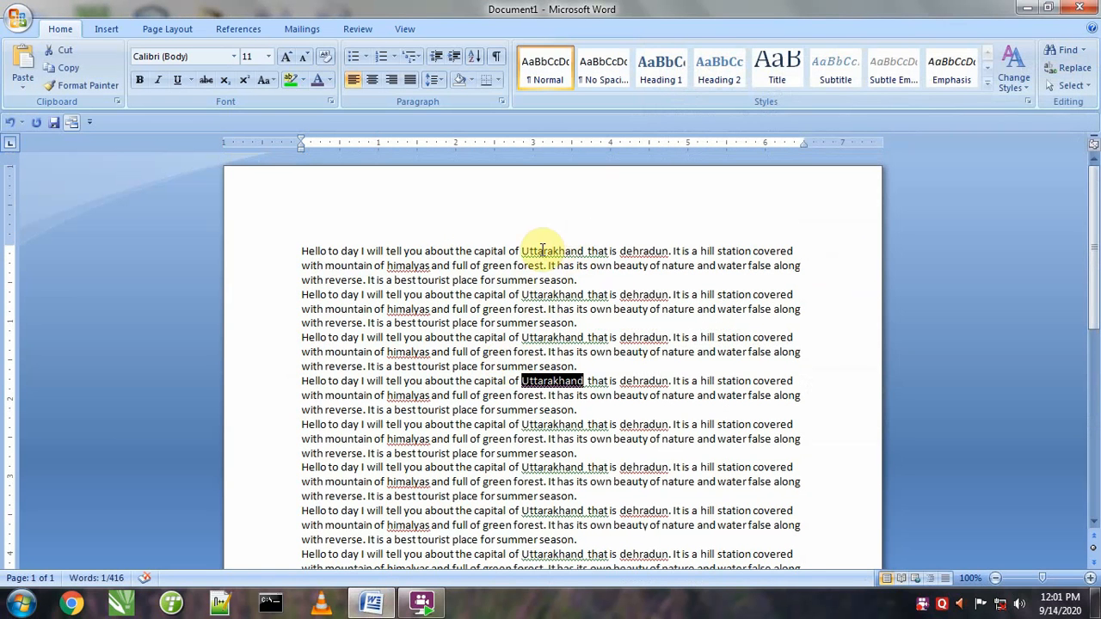
pyautogui.click(533, 250)
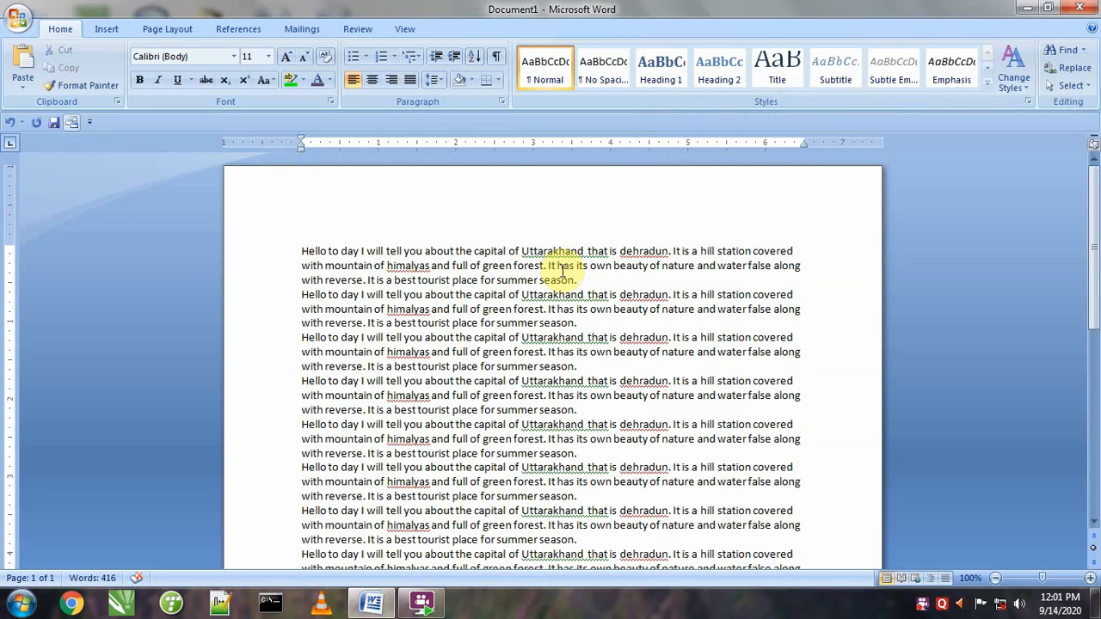
# Reopen Find and Replace and set it to find "dehradun" and replace it with "Dehradun".
pyautogui.hotkey('ctrl', 'f')
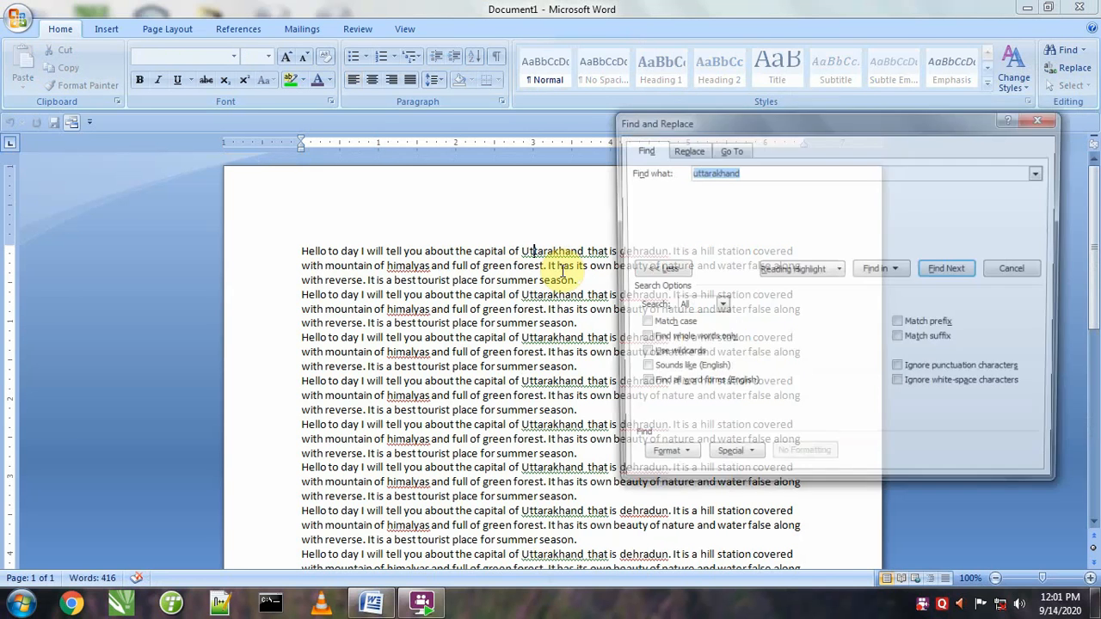
pyautogui.click(685, 149)
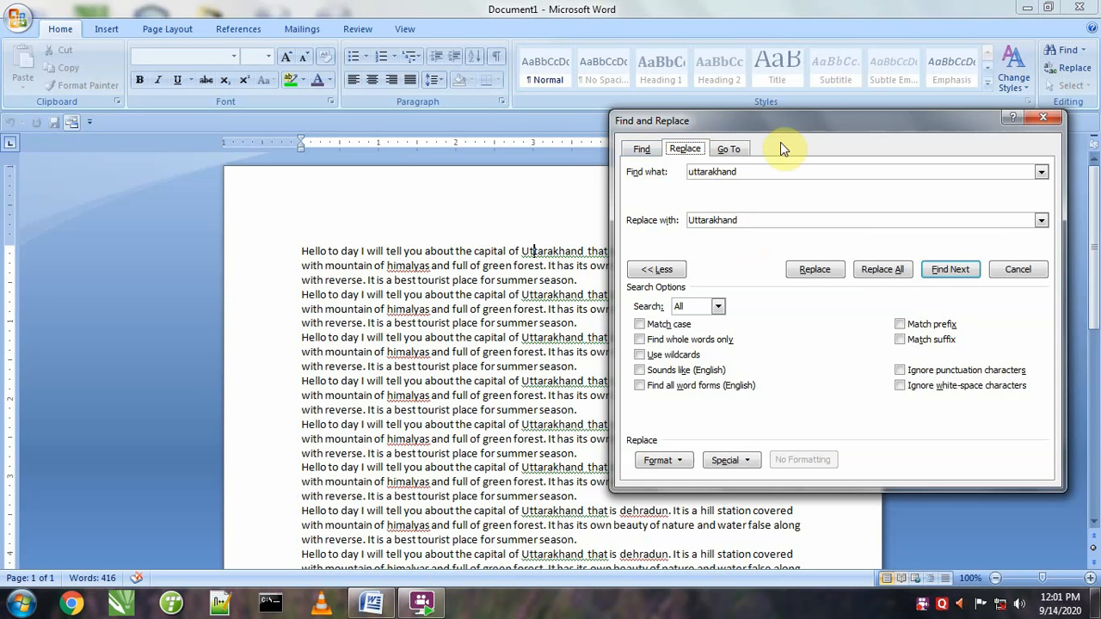
pyautogui.moveTo(777, 123); pyautogui.dragTo(851, 105)
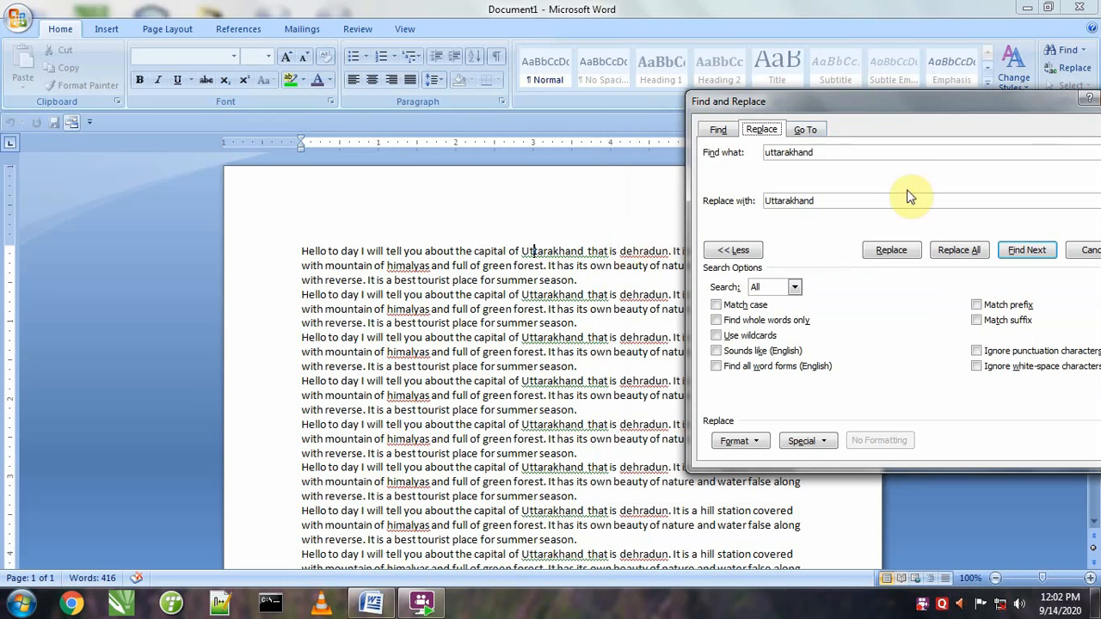
pyautogui.doubleClick(836, 152)
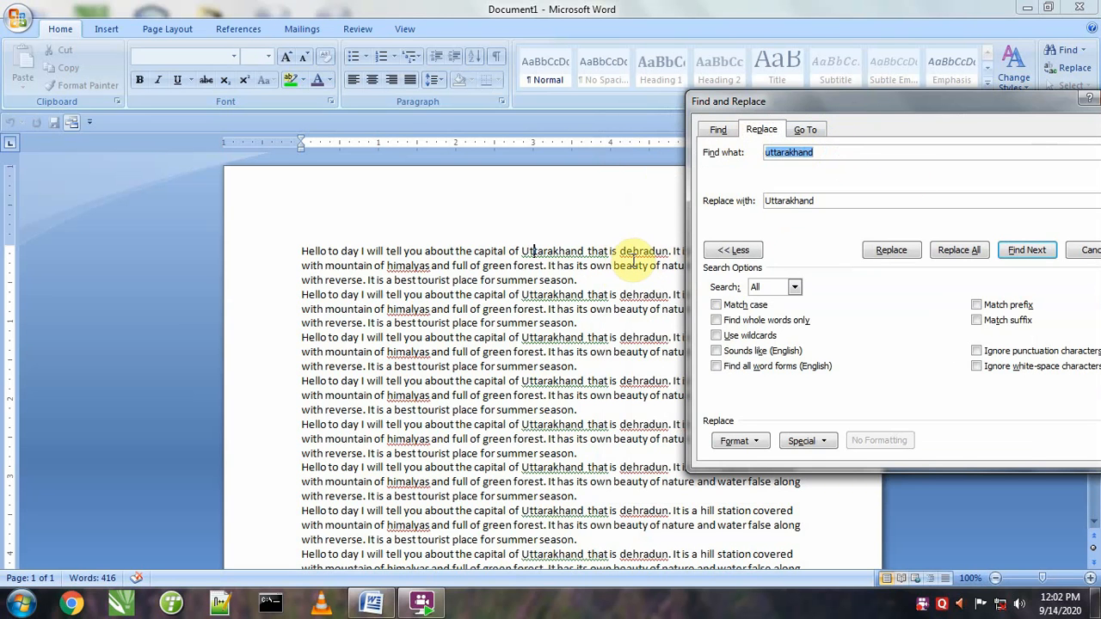
pyautogui.write('dehradun')
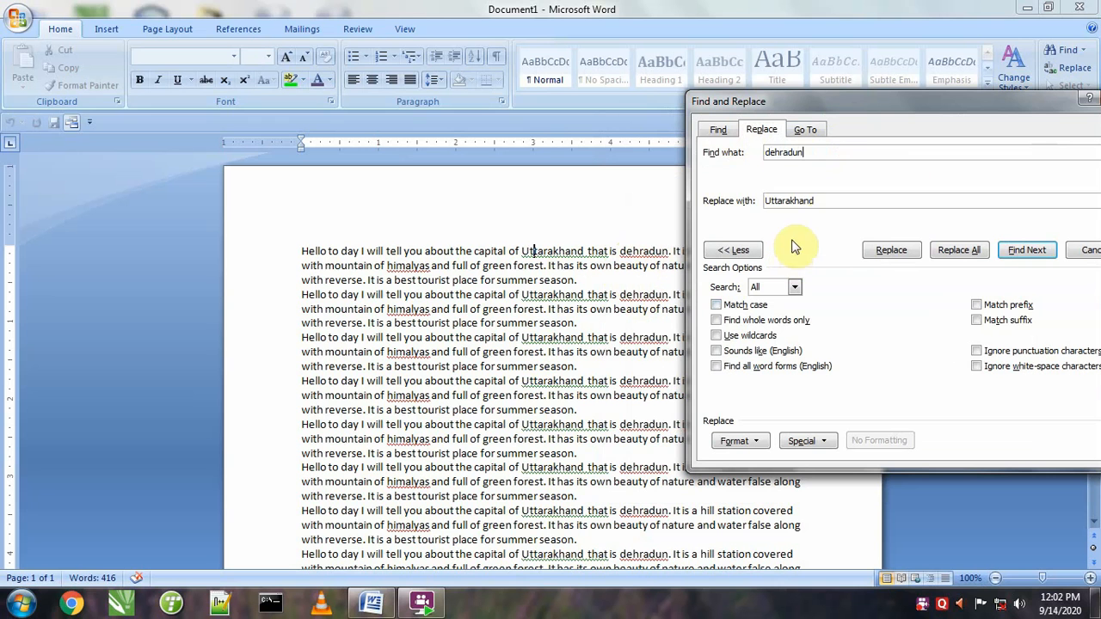
pyautogui.doubleClick(828, 201)
pyautogui.write('Dehradun')
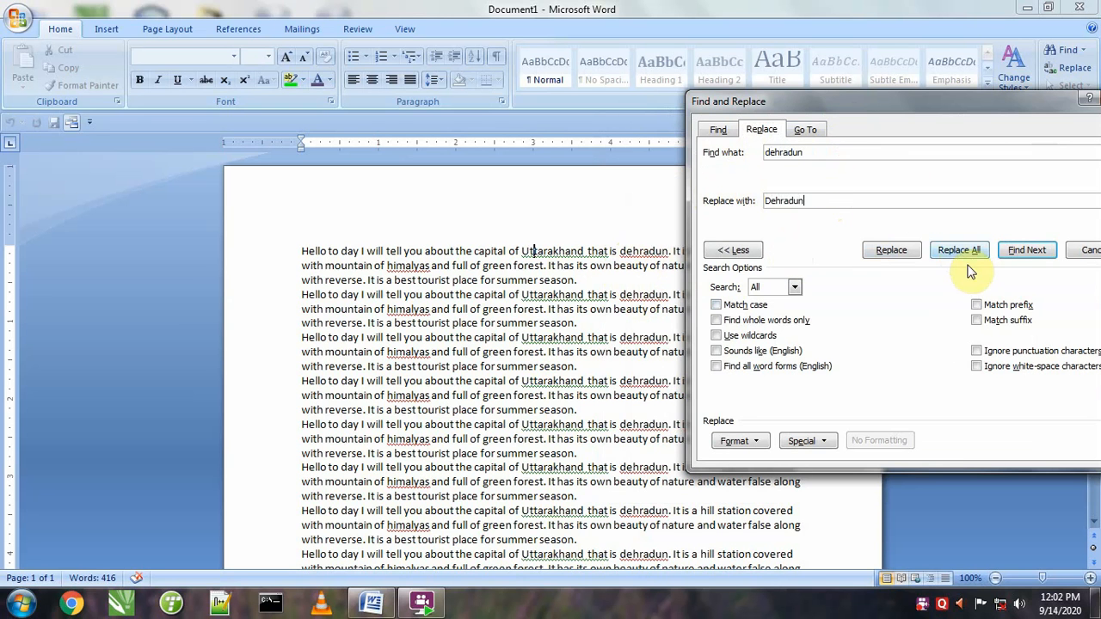
# Replace "dehradun" with "Dehradun" individually in the first two paragraphs.
pyautogui.click(908, 249)
pyautogui.click(908, 249)
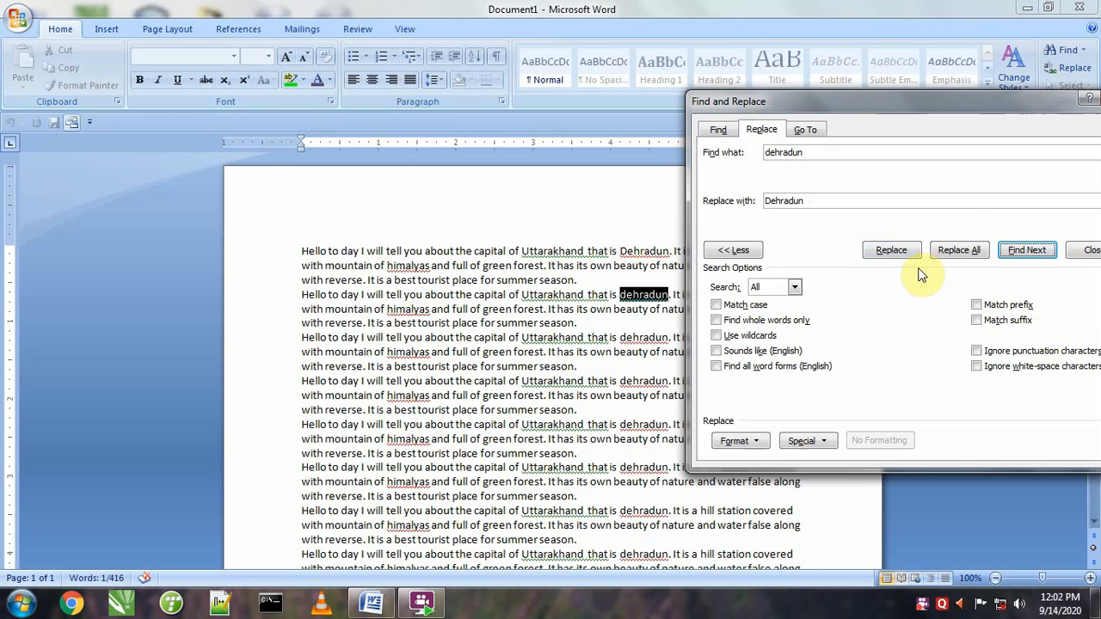
pyautogui.click(899, 250)
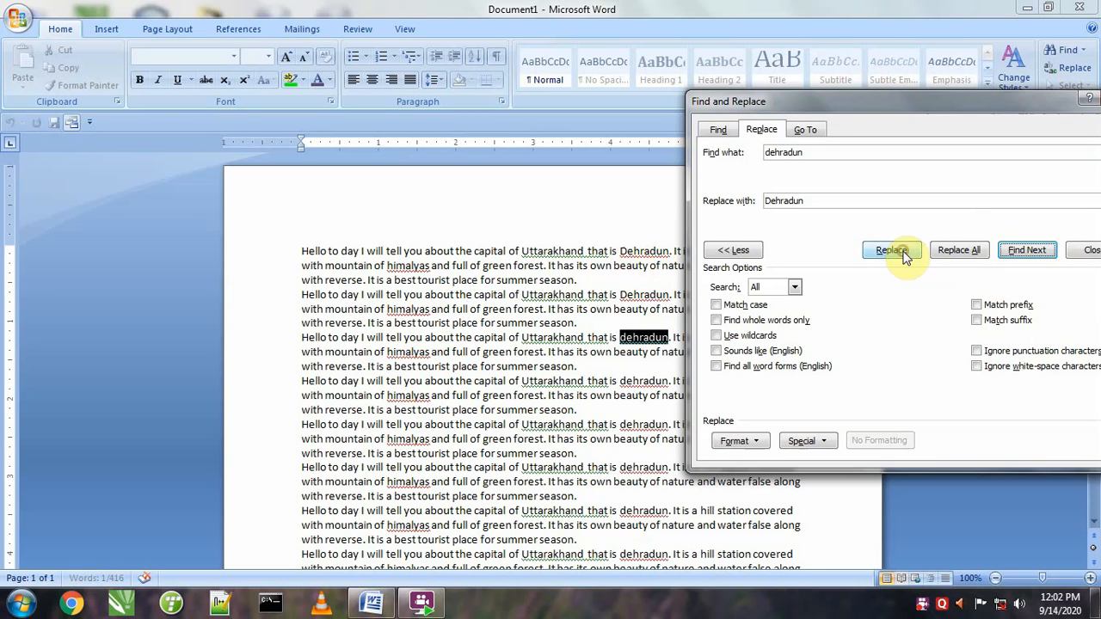
# Replace all remaining occurrences of "dehradun" with "Dehradun" and place the cursor back in the first line of the document.
pyautogui.click(969, 250)
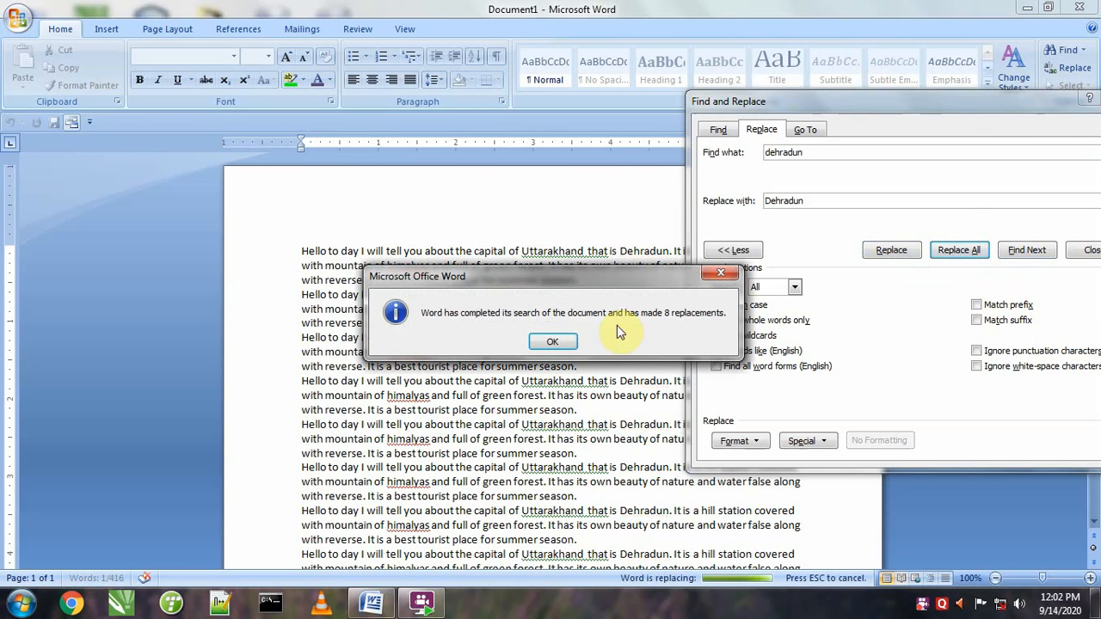
pyautogui.click(557, 341)
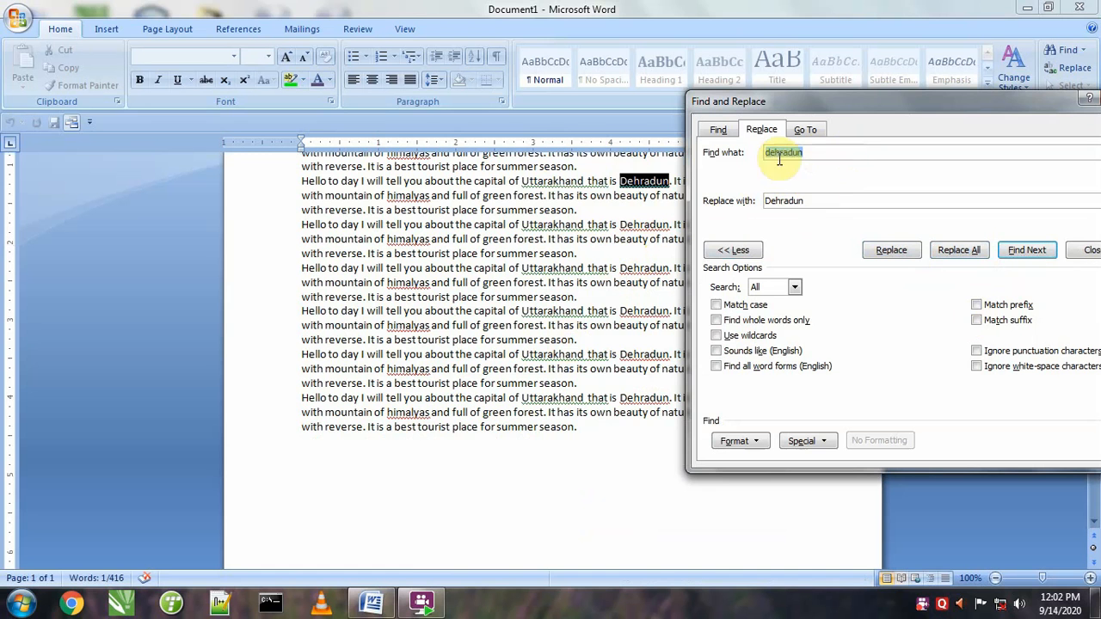
pyautogui.click(590, 217)
pyautogui.scroll(4, 590, 216)
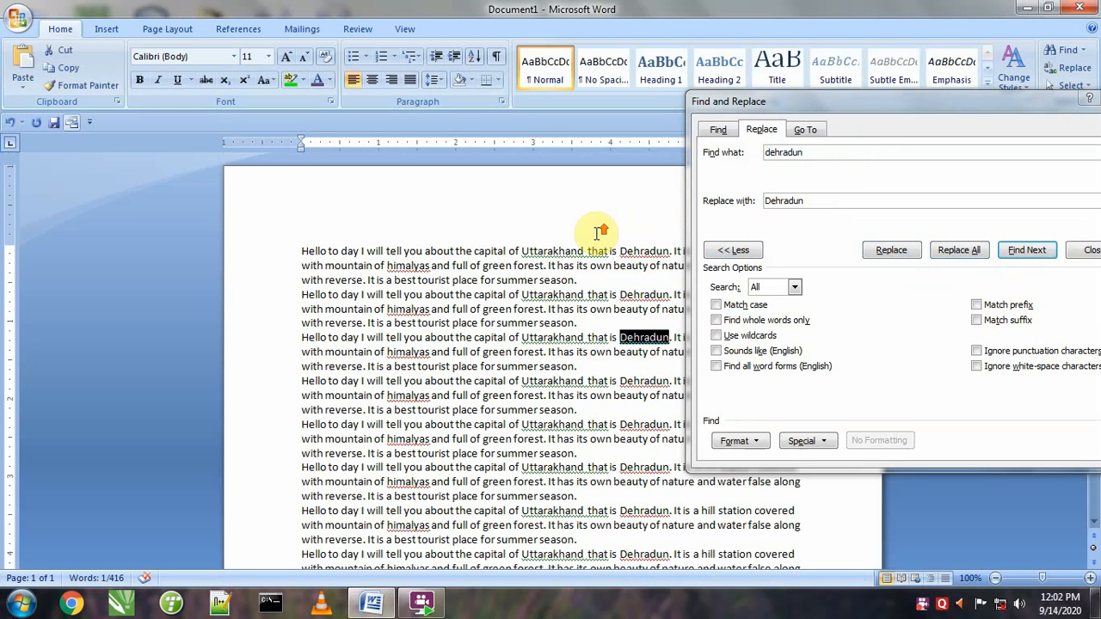
pyautogui.click(559, 251)
# Set Find and Replace to find "Uttarakhand" and replace it with "(UK)".
pyautogui.doubleClick(791, 152)
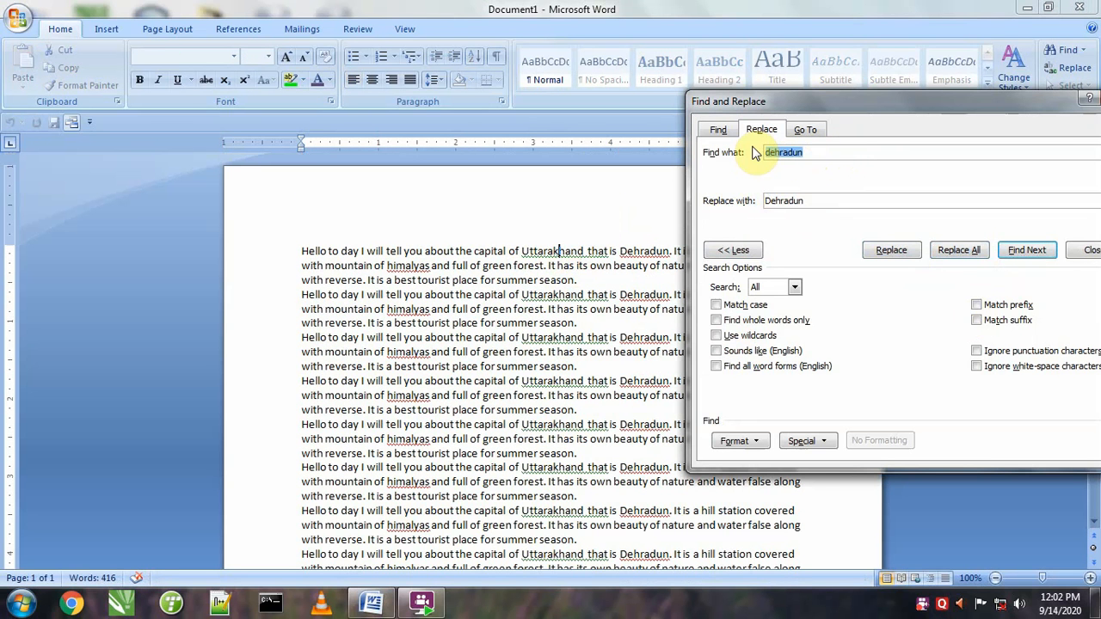
pyautogui.write('Uttarakhand')
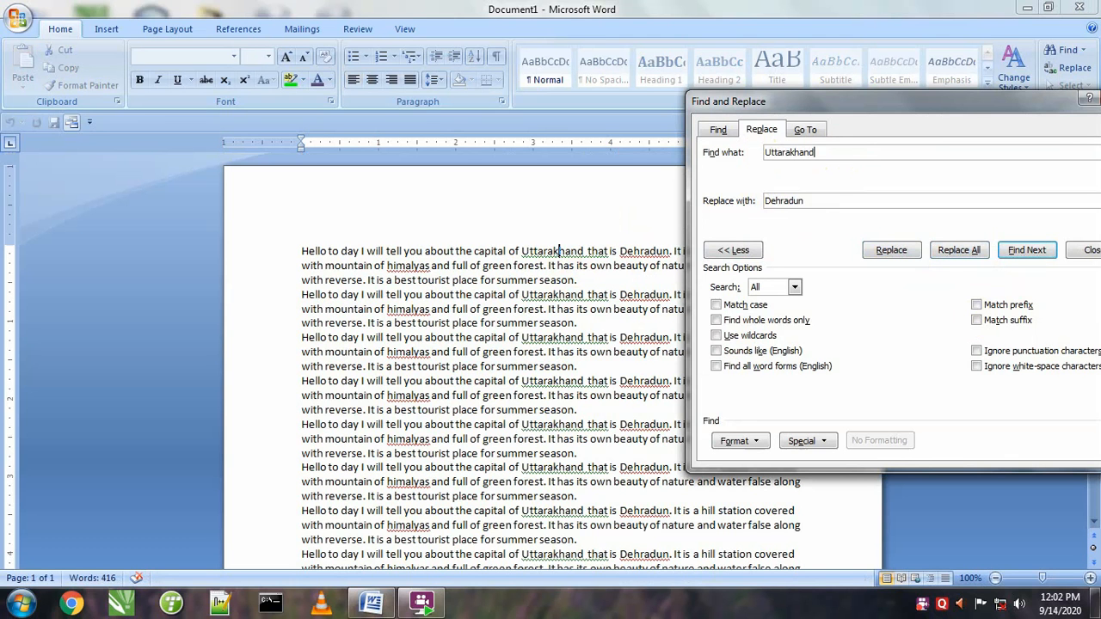
pyautogui.doubleClick(833, 203)
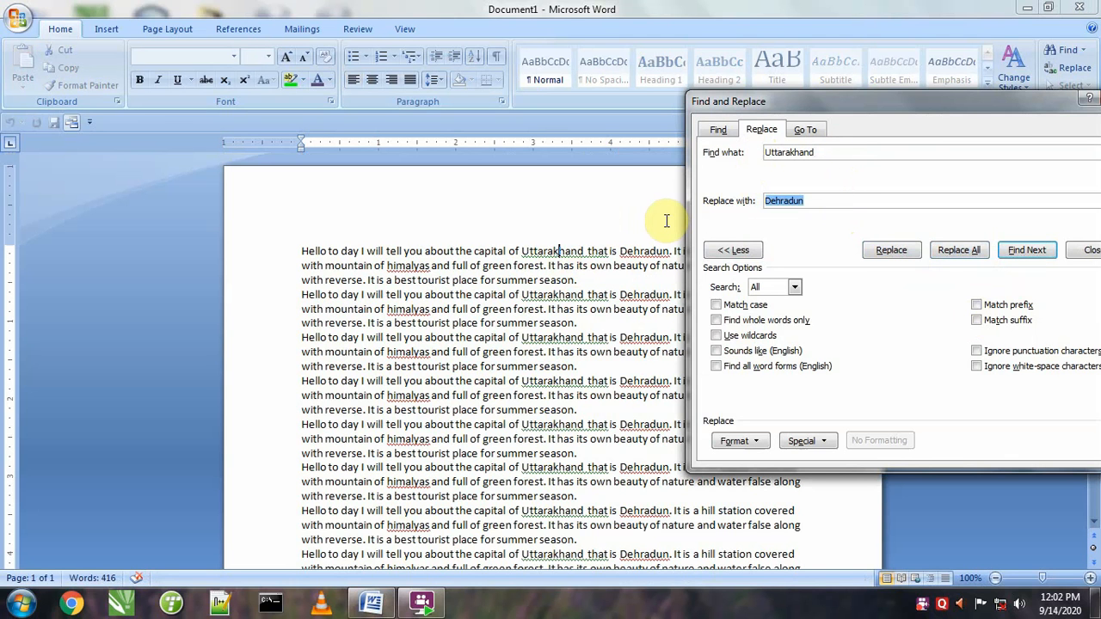
pyautogui.write('(UK')
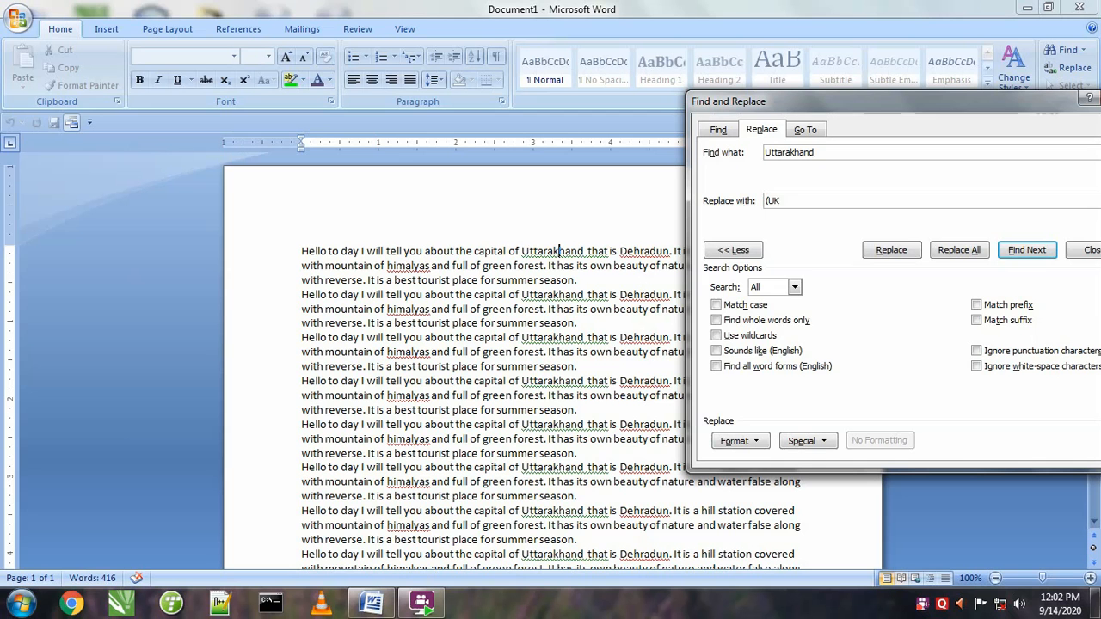
pyautogui.write(')')
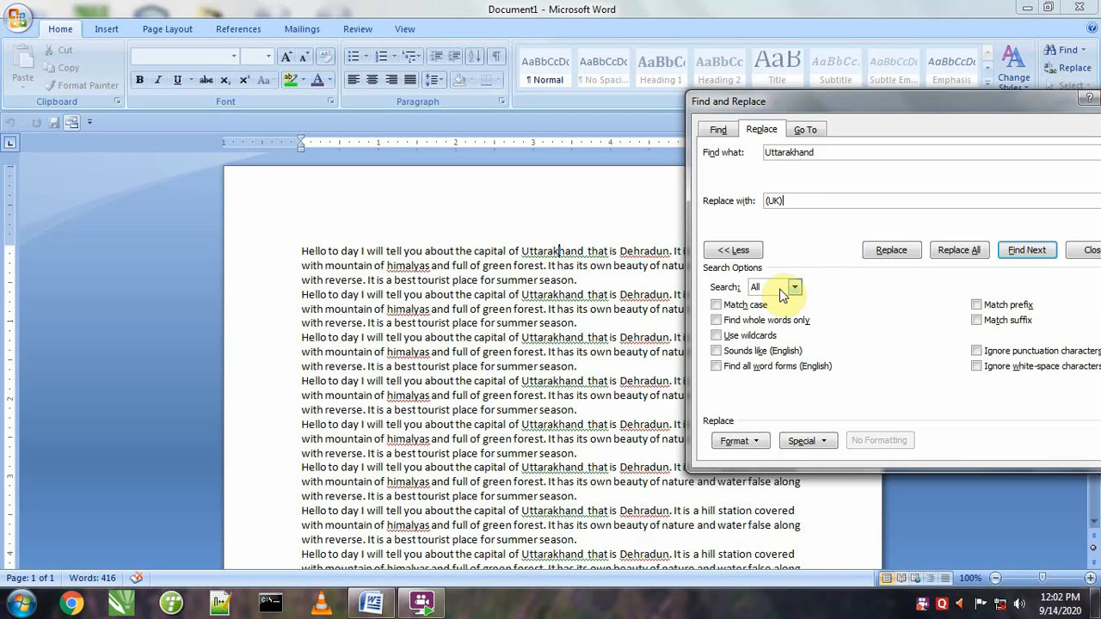
# Replace "Uttarakhand" with "(UK)" individually in the second paragraph and in all remaining occurrences at once.
pyautogui.click(887, 249)
pyautogui.click(886, 249)
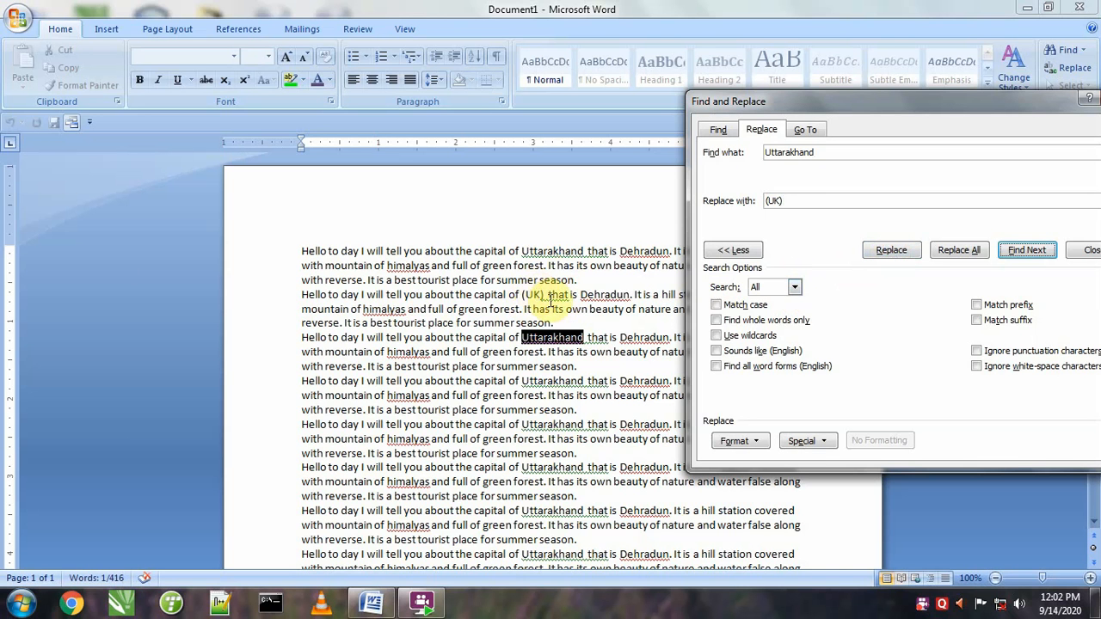
pyautogui.click(958, 256)
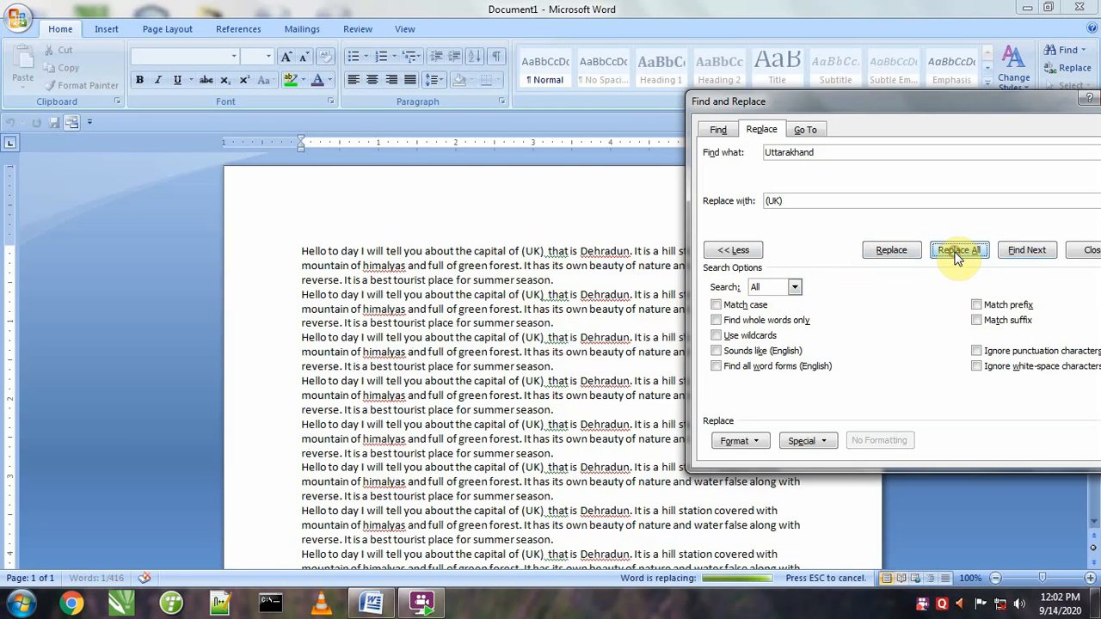
pyautogui.click(559, 343)
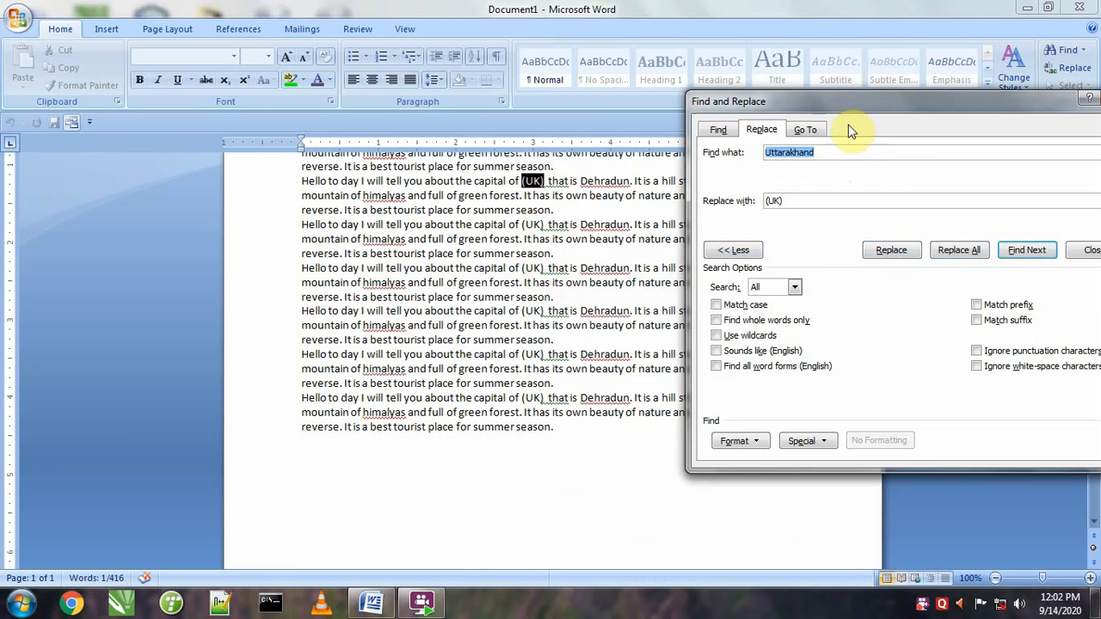
# Set Find and Replace to find "himalyas" and replace it with "Himalyas".
pyautogui.moveTo(838, 96); pyautogui.dragTo(791, 121)
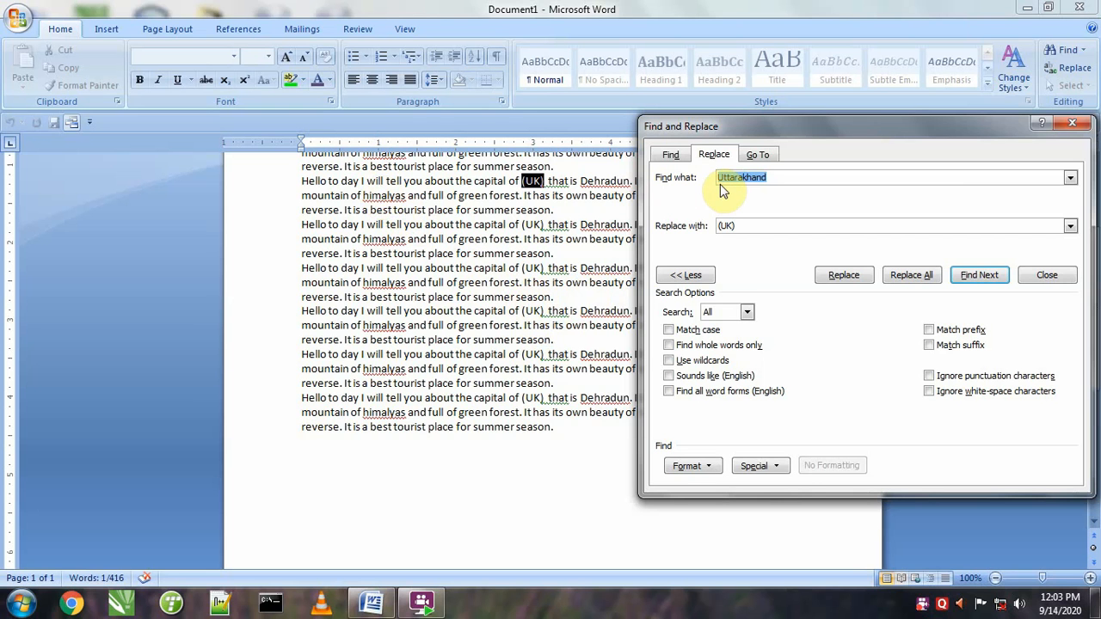
pyautogui.write('him')
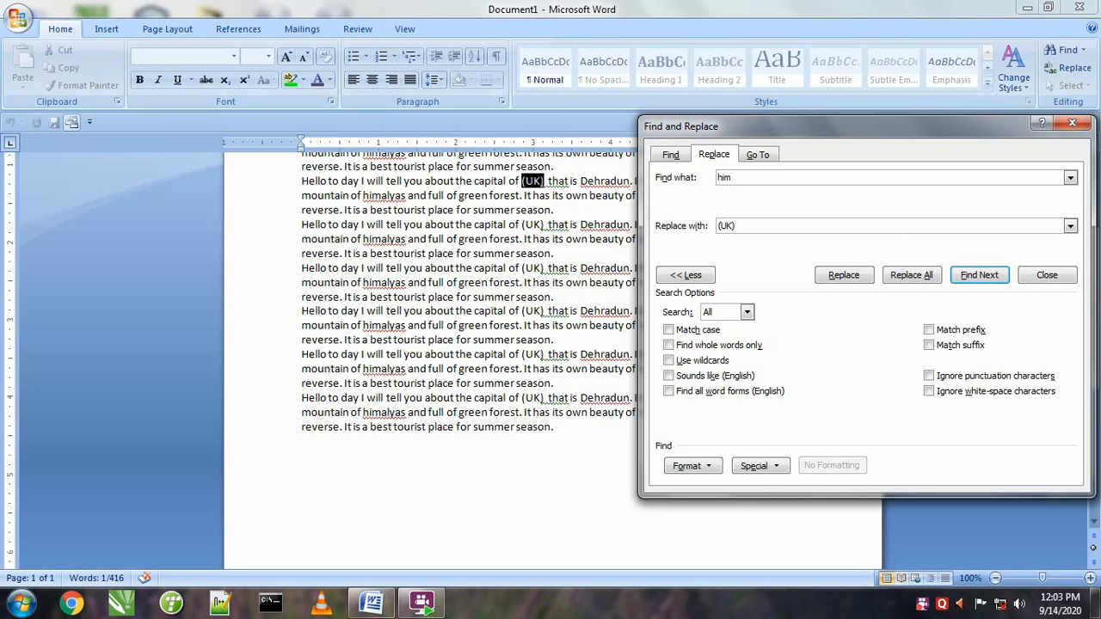
pyautogui.write('alyas')
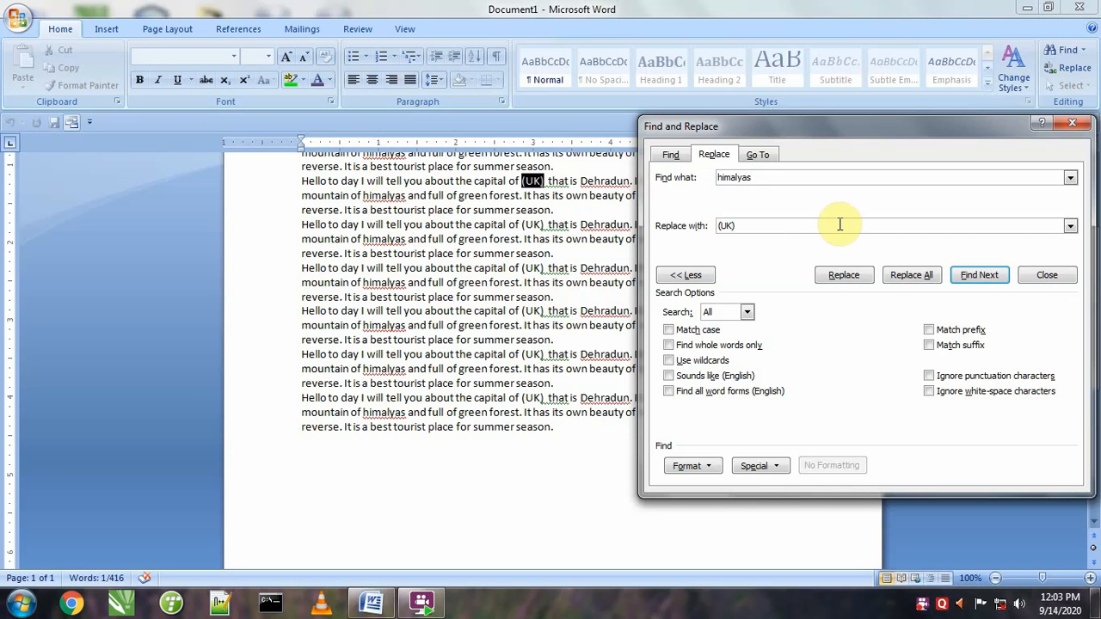
pyautogui.moveTo(763, 225); pyautogui.dragTo(699, 225)
pyautogui.write('Himalyas')
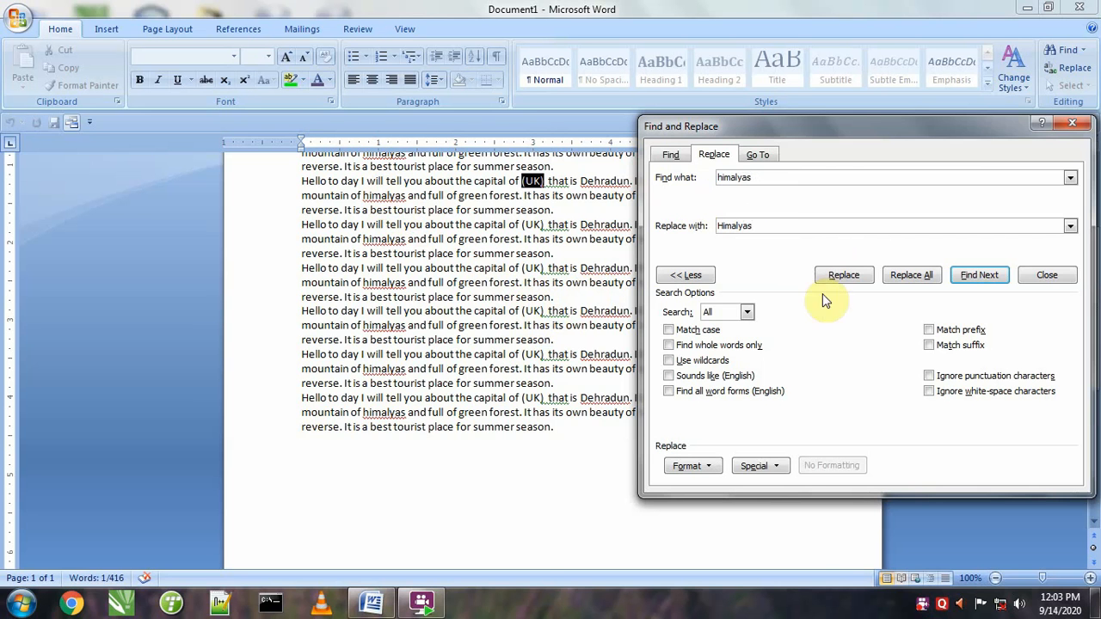
# Replace all occurrences of "himalyas" with "Himalyas", searching the remainder of the document and continuing from its beginning.
pyautogui.click(842, 273)
pyautogui.click(520, 341)
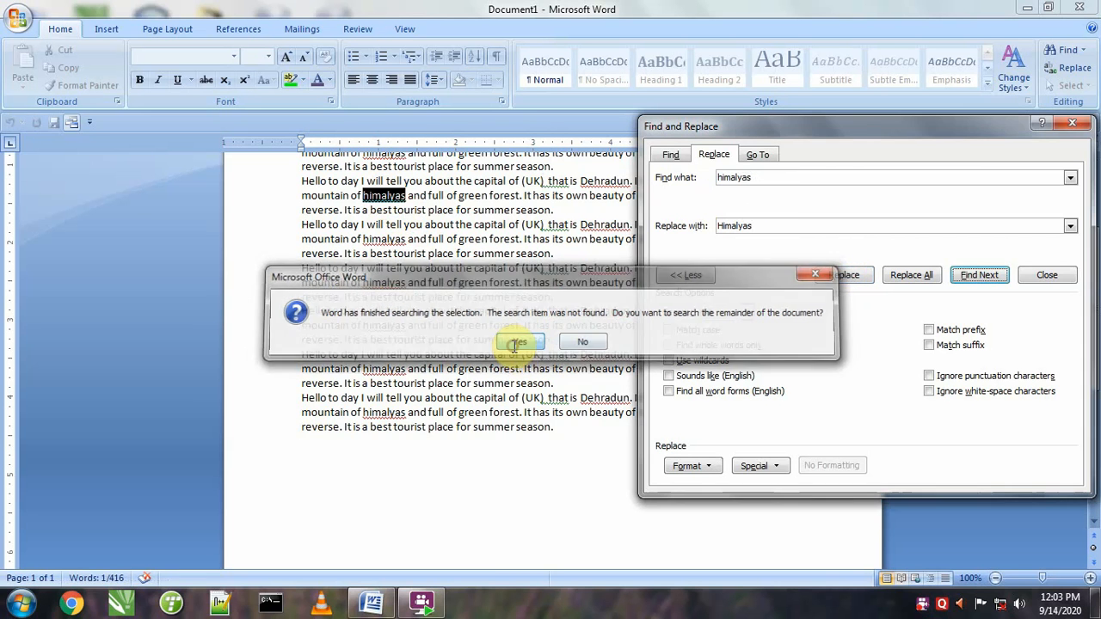
pyautogui.click(928, 277)
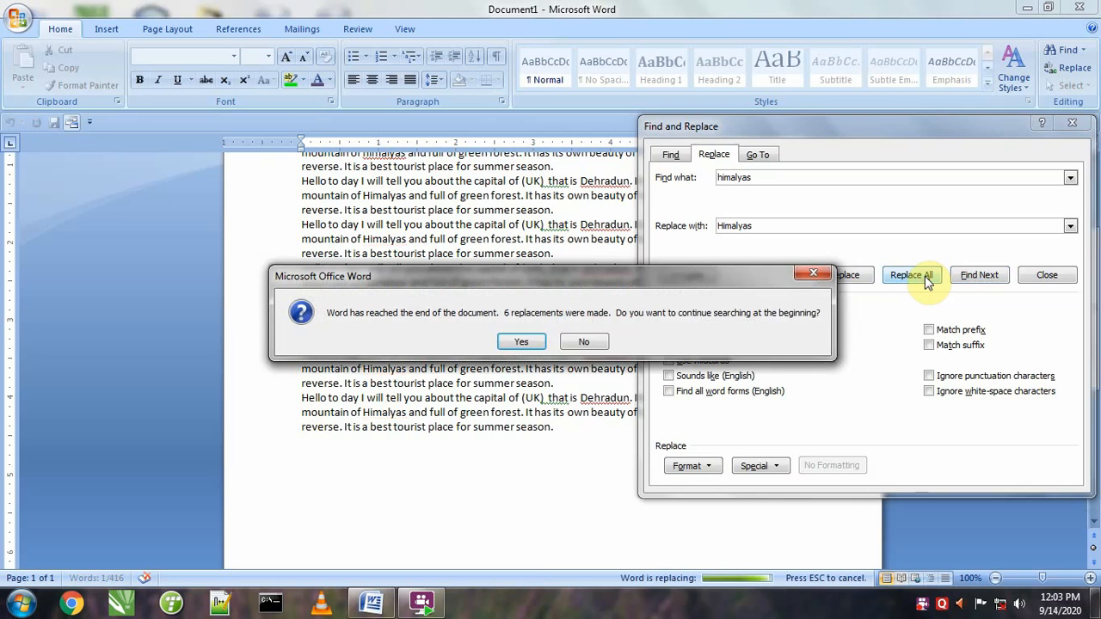
pyautogui.click(521, 341)
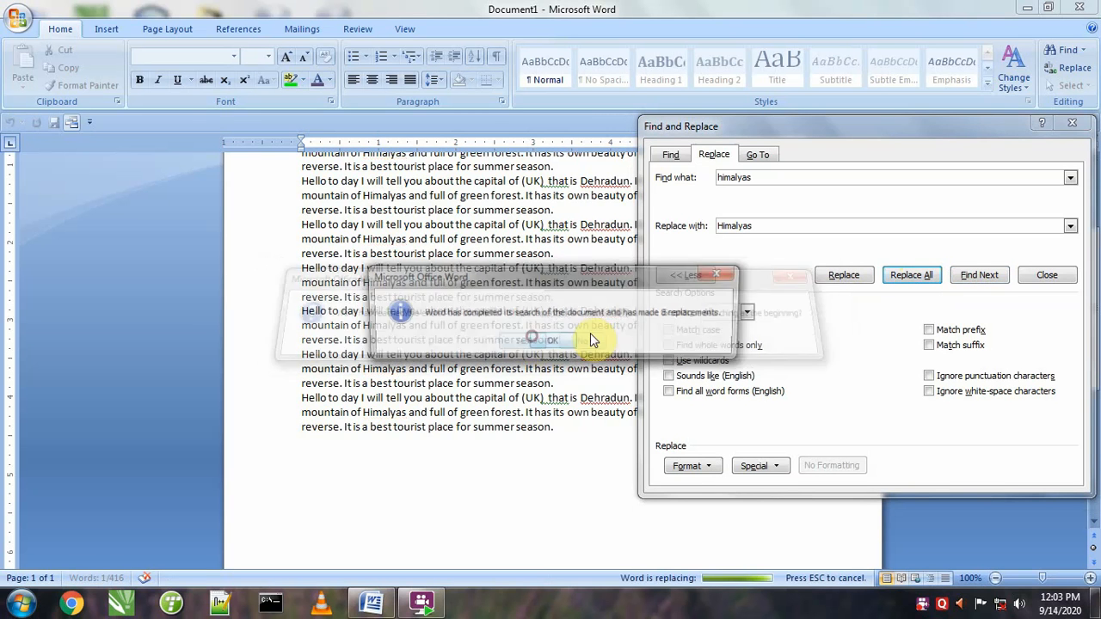
pyautogui.click(561, 342)
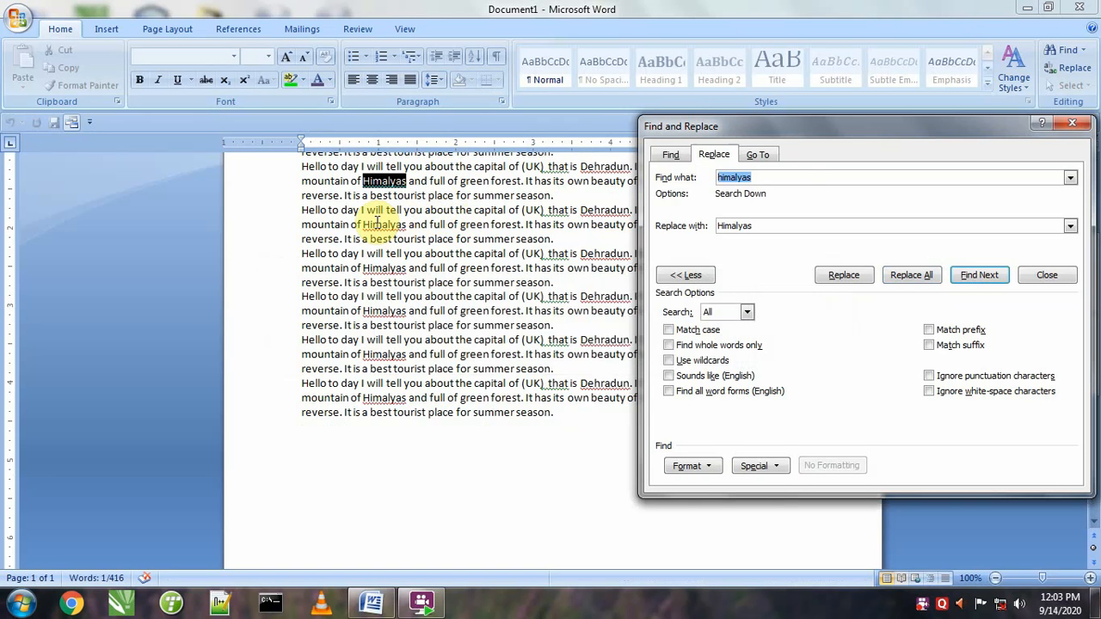
# Copy "Himalyas" from the replacement text into the search text and set the replacement to "HIMALYAS".
pyautogui.click(762, 226)
pyautogui.moveTo(763, 227); pyautogui.dragTo(666, 222)
pyautogui.hotkey('ctrl', 'c')
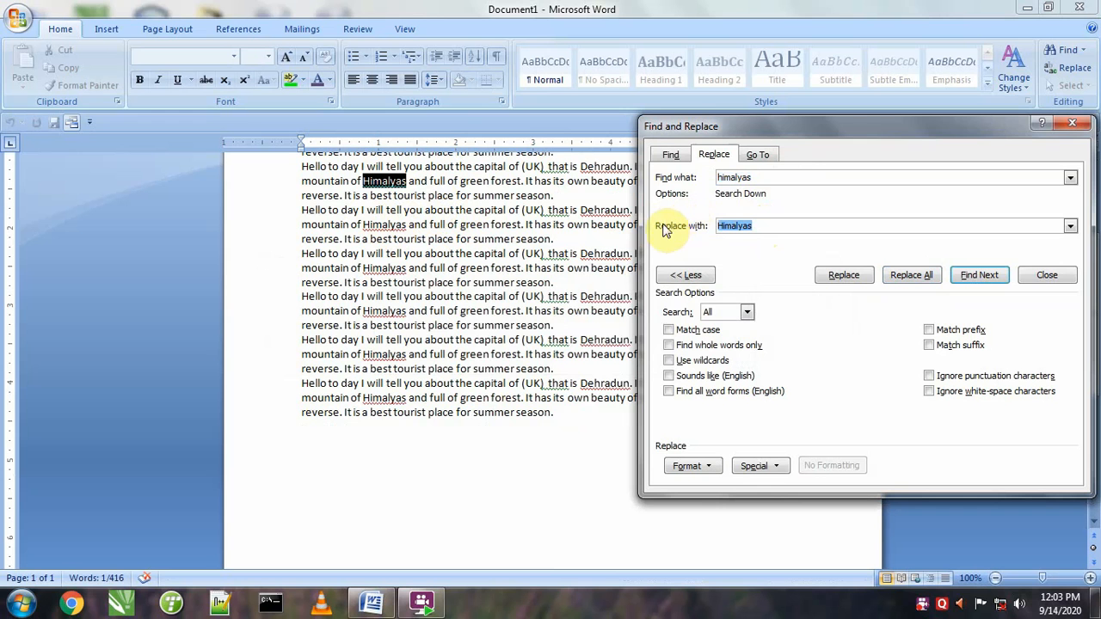
pyautogui.moveTo(758, 176); pyautogui.dragTo(678, 187)
pyautogui.hotkey('ctrl', 'v')
pyautogui.moveTo(760, 225); pyautogui.dragTo(713, 226)
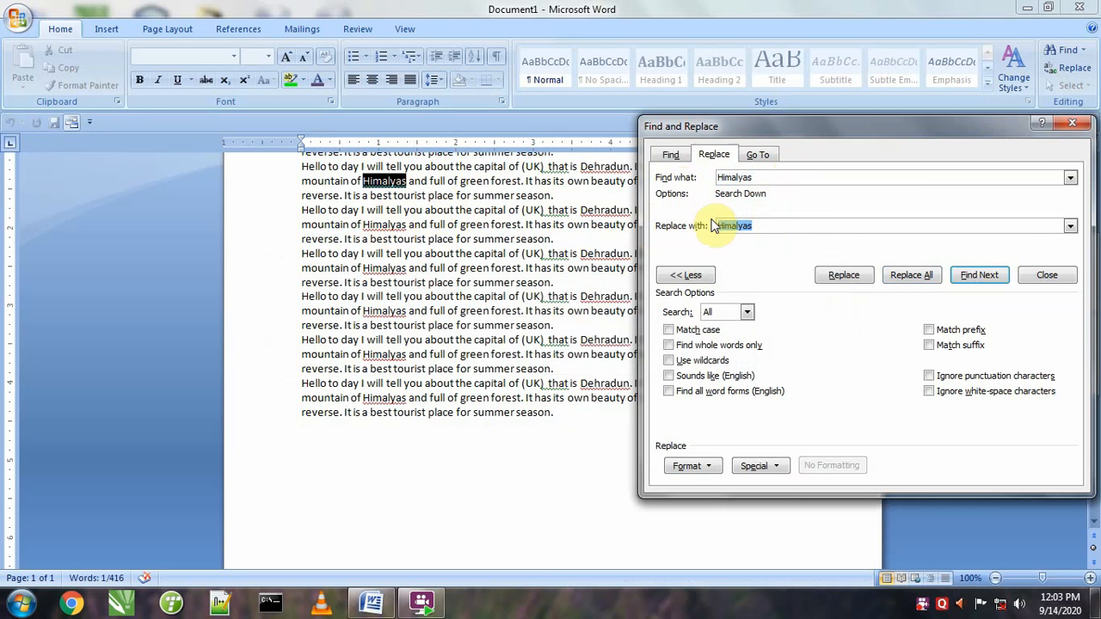
pyautogui.write('HIM')
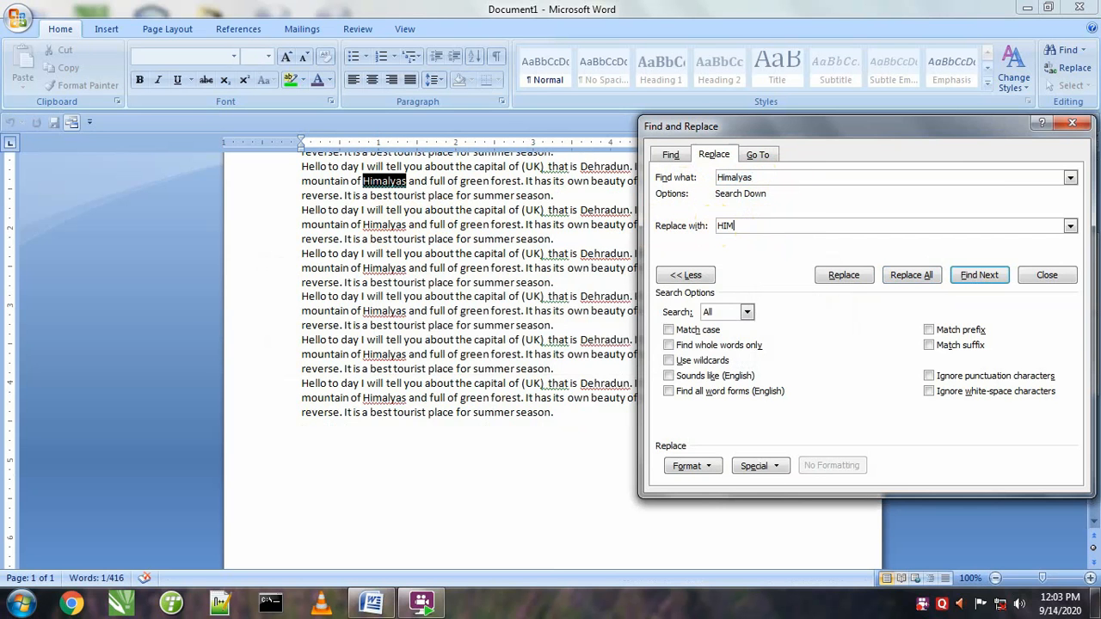
pyautogui.write('ALYAS')
# Replace the first two found occurrences of "Himalyas" with "HIMALYAS" individually and all remaining ones at once.
pyautogui.click(846, 280)
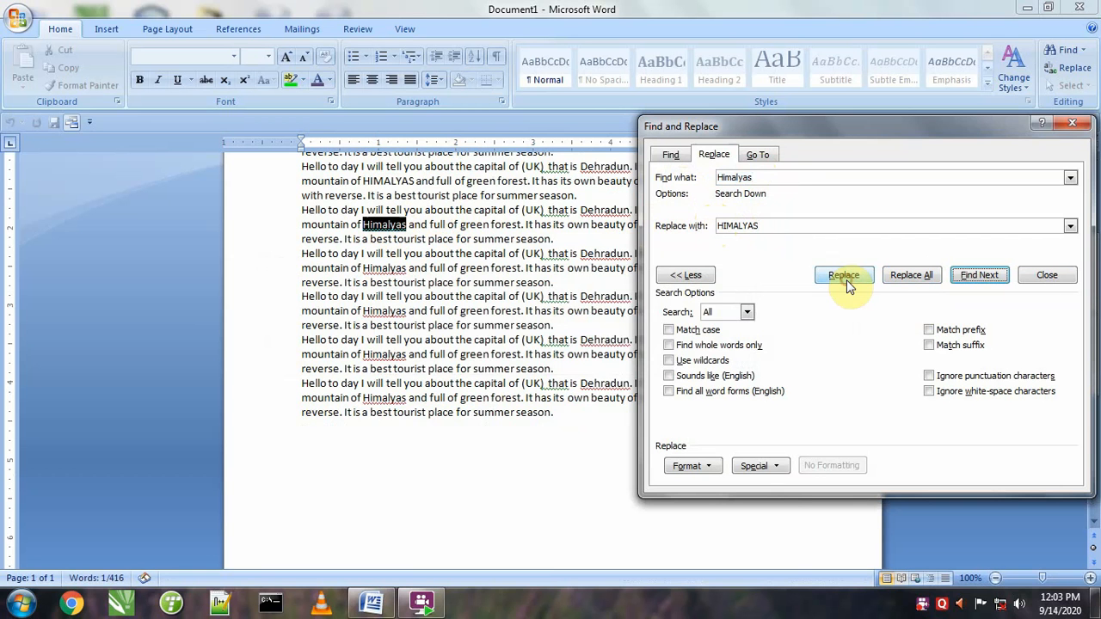
pyautogui.click(846, 280)
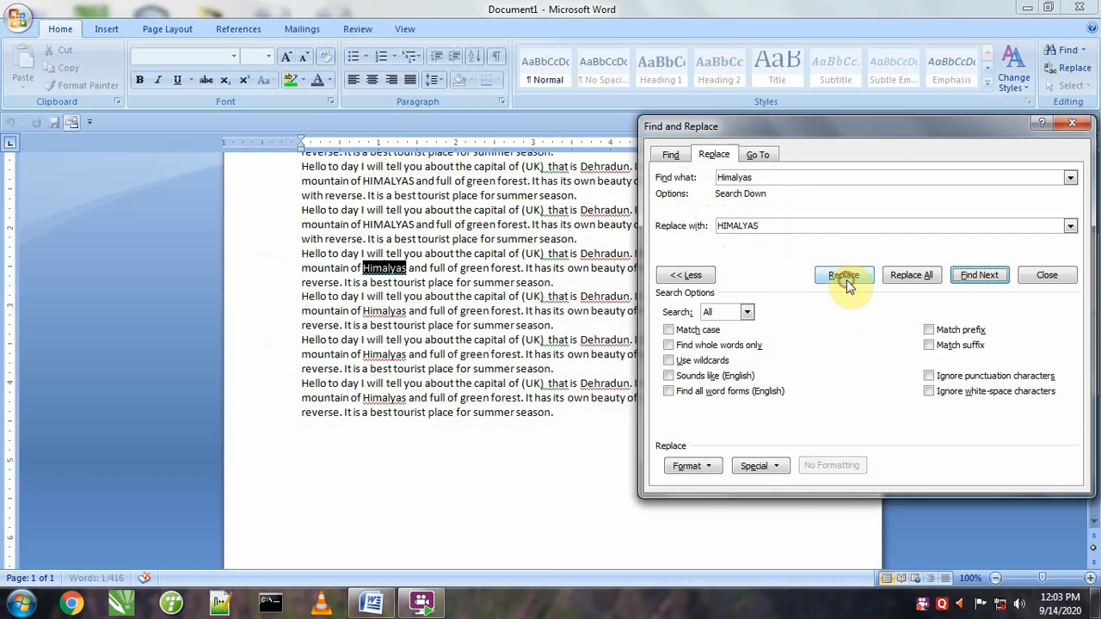
pyautogui.click(932, 276)
pyautogui.click(517, 344)
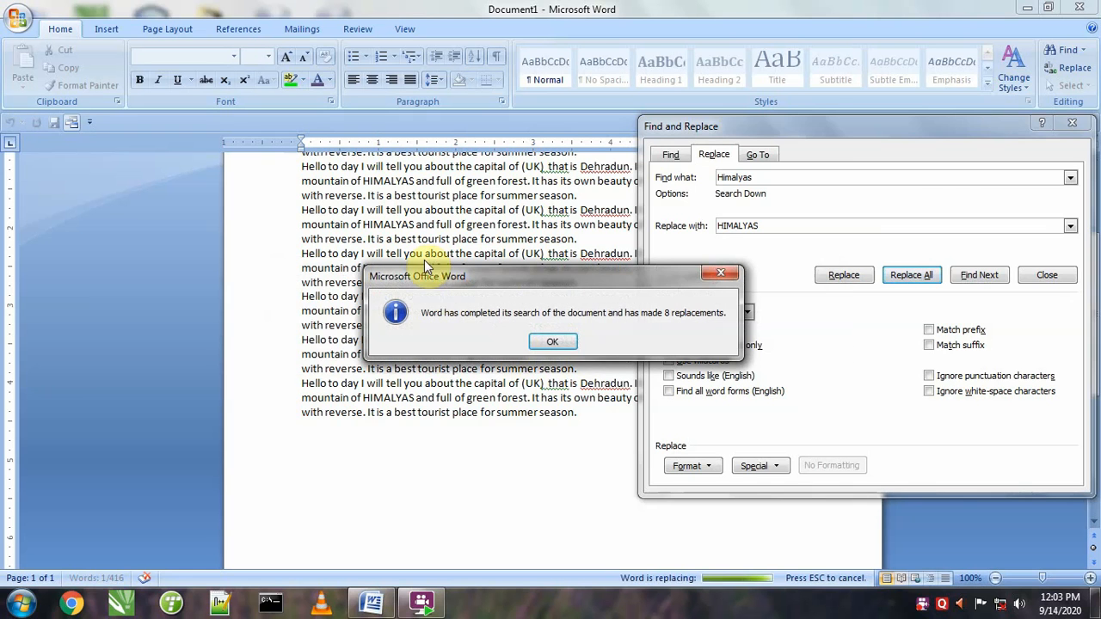
pyautogui.click(555, 343)
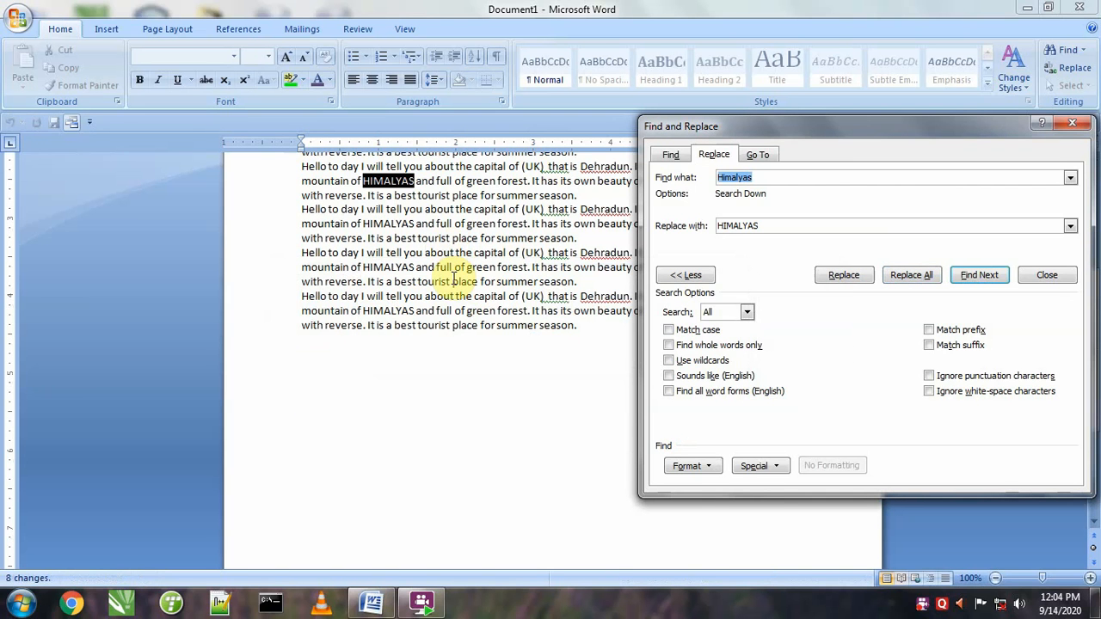
# Review the replaced words from the start of the document, collapse the search options and close Find and Replace.
pyautogui.moveTo(805, 120); pyautogui.dragTo(813, 166)
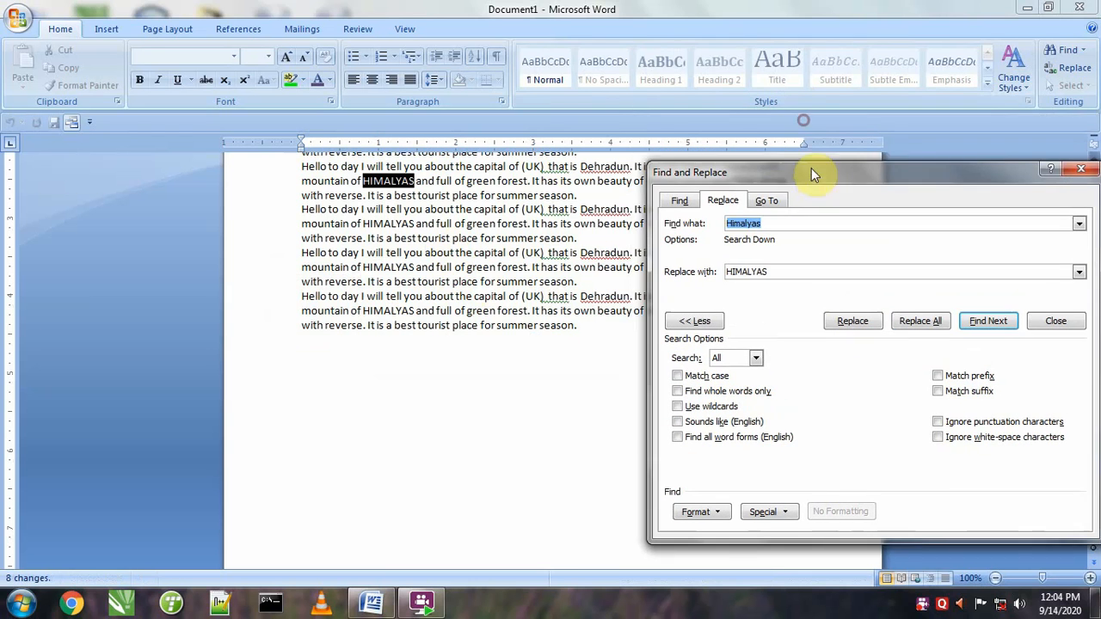
pyautogui.click(464, 286)
pyautogui.scroll(6, 465, 286)
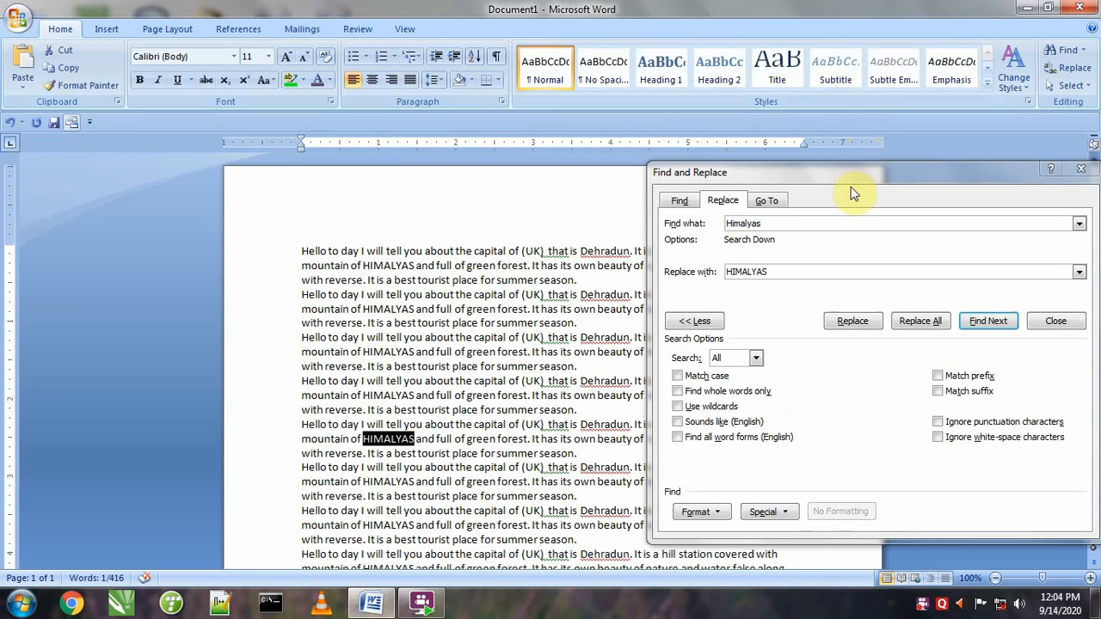
pyautogui.click(703, 324)
pyautogui.moveTo(847, 169); pyautogui.dragTo(431, 28)
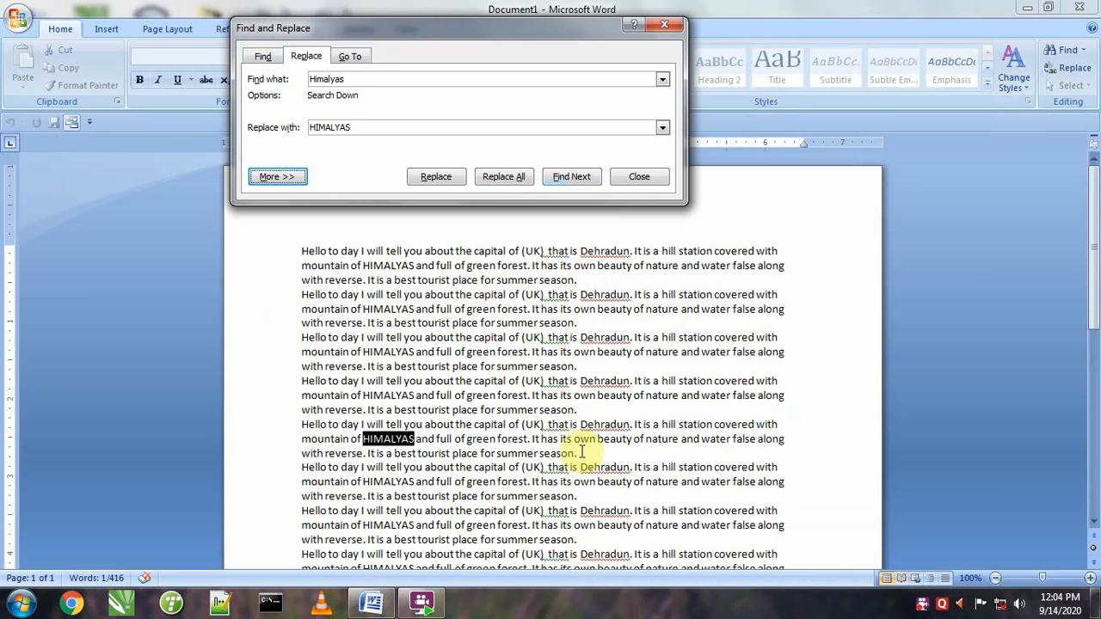
pyautogui.click(659, 25)
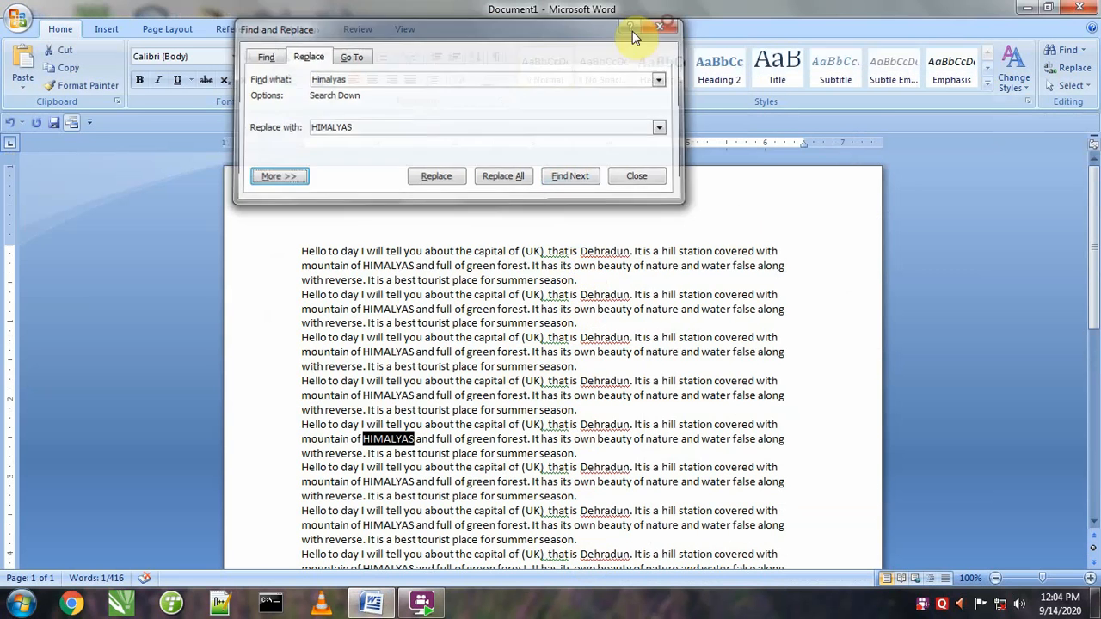
# Show the document's formatting marks and reopen the Replace dialog with the cursor at the start of the first paragraph.
pyautogui.click(496, 56)
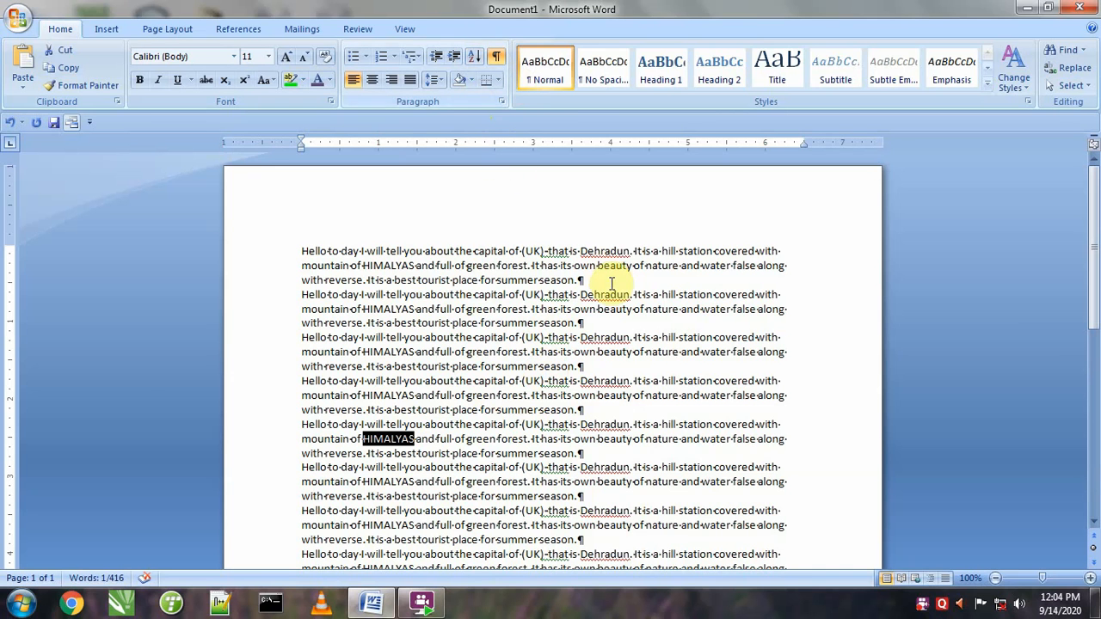
pyautogui.click(298, 247)
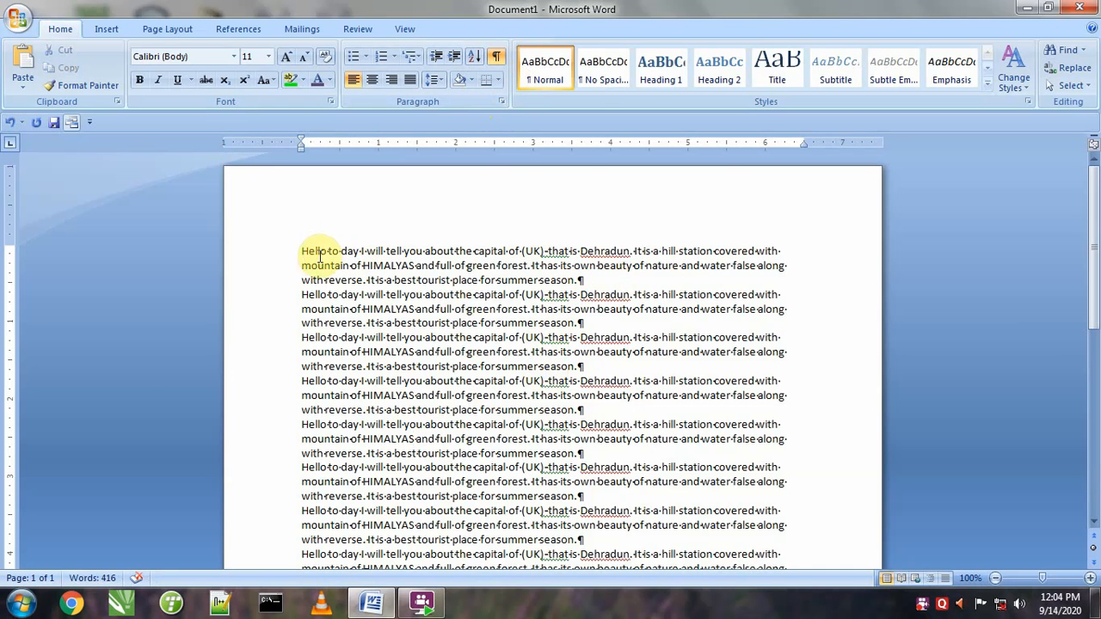
pyautogui.hotkey('ctrl', 'f')
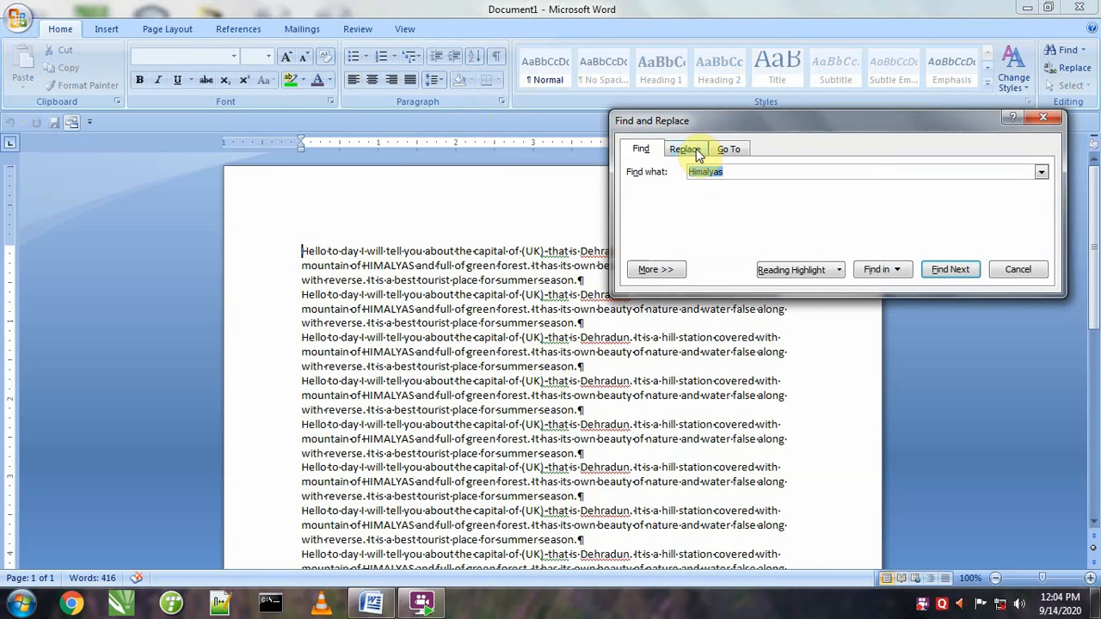
pyautogui.click(688, 149)
pyautogui.moveTo(746, 120); pyautogui.dragTo(747, 57)
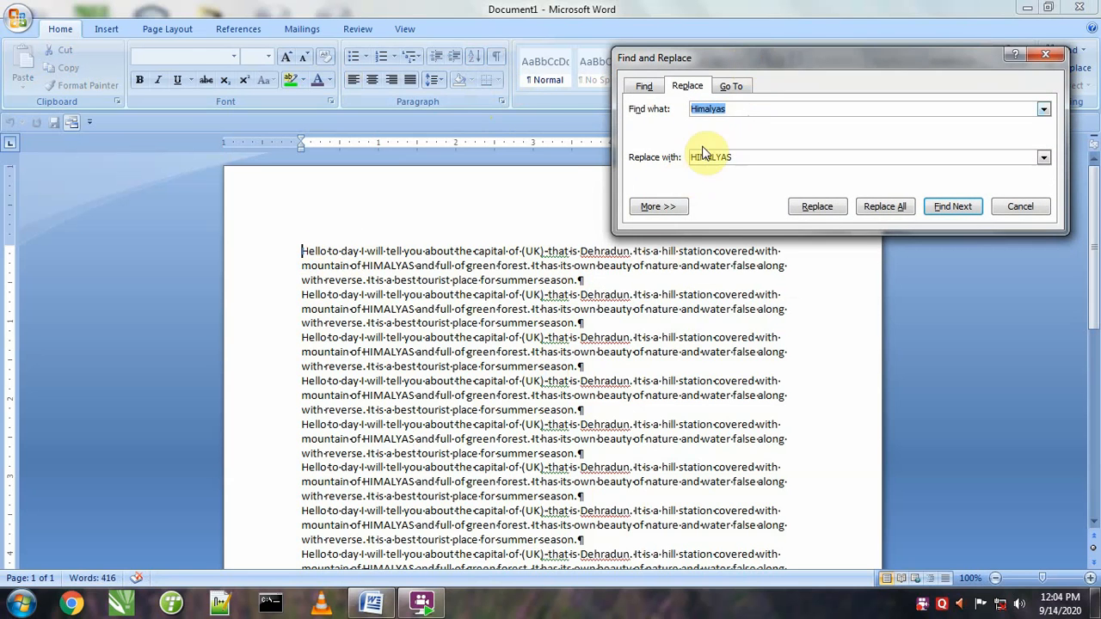
# Set the search text to the special Paragraph Mark code (^p) and clear the replacement text.
pyautogui.click(658, 207)
pyautogui.click(742, 397)
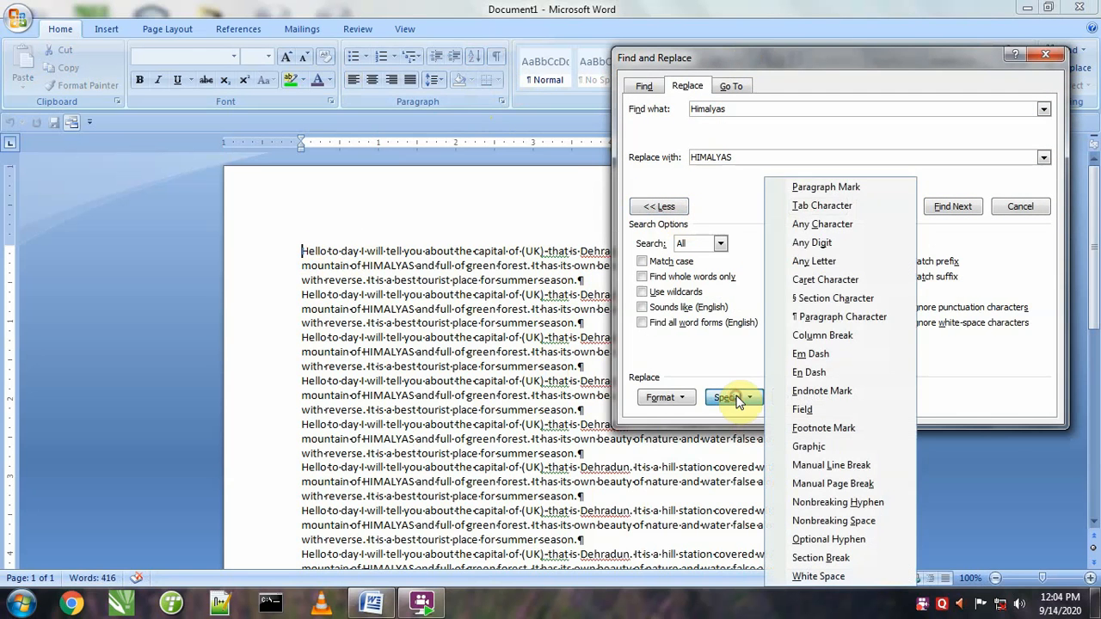
pyautogui.click(810, 183)
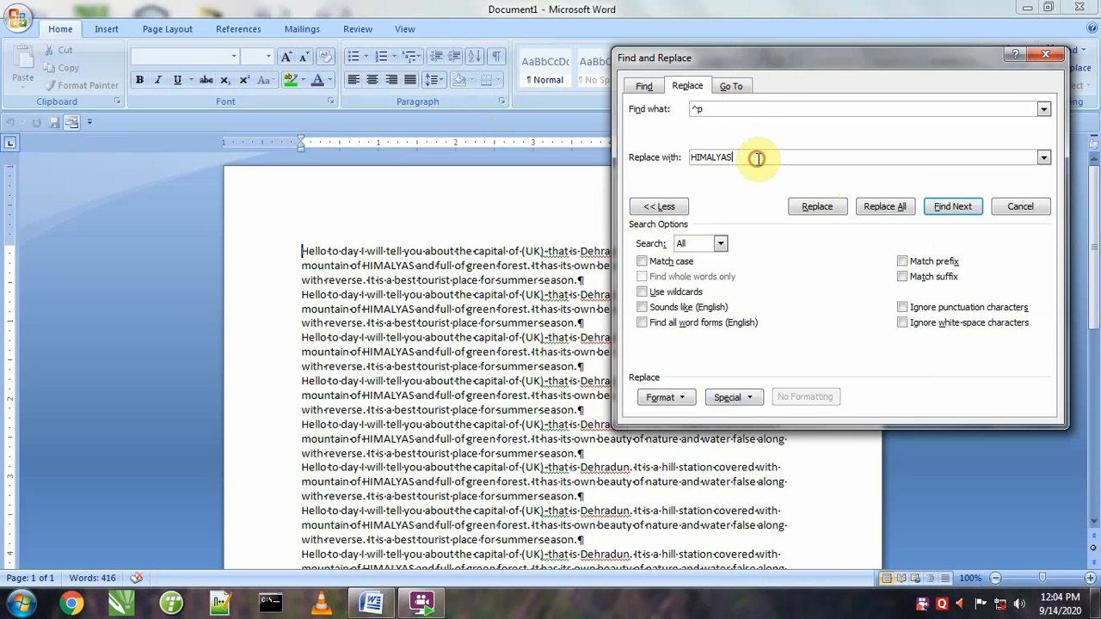
pyautogui.moveTo(757, 157); pyautogui.dragTo(667, 159)
pyautogui.moveTo(724, 67); pyautogui.dragTo(787, 43)
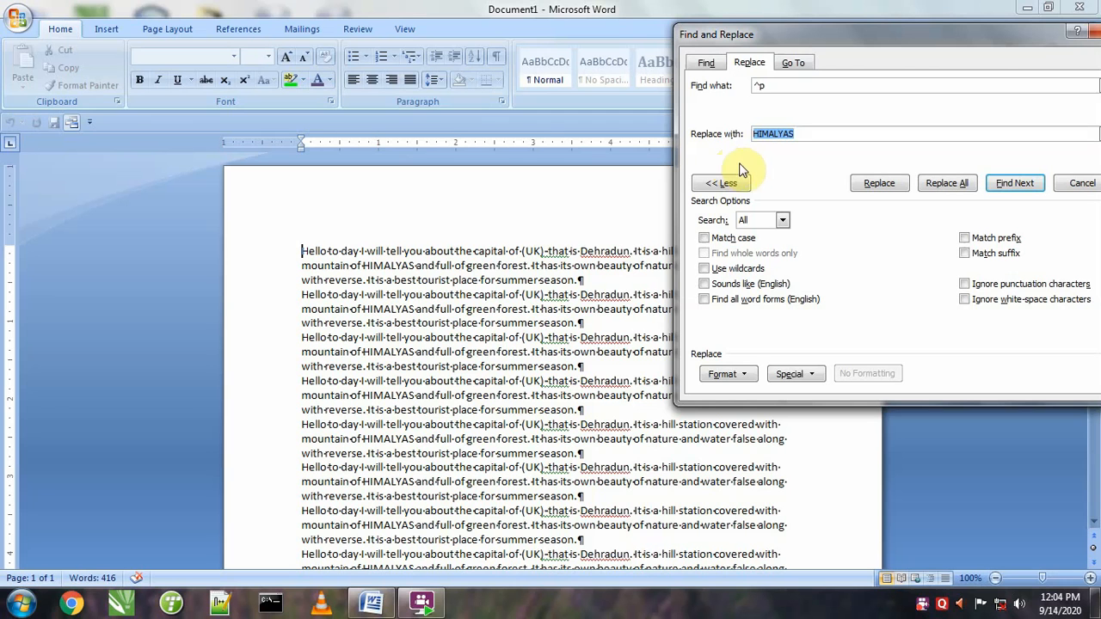
pyautogui.press('BackSpace')
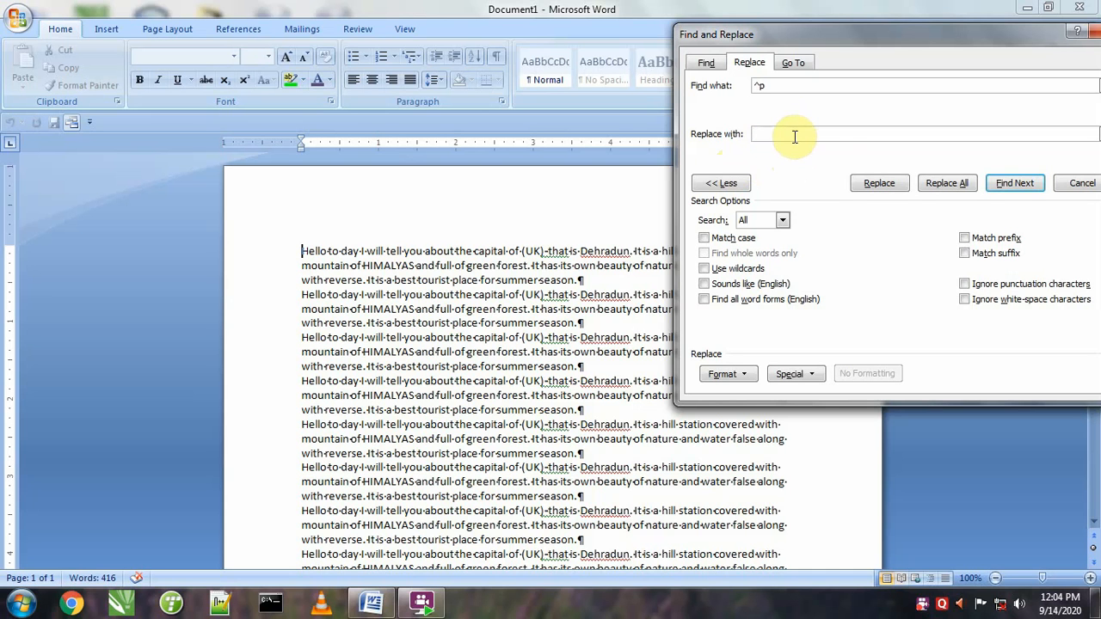
# Remove the first found paragraph mark individually and all remaining ones at once, and close Find and Replace.
pyautogui.click(880, 185)
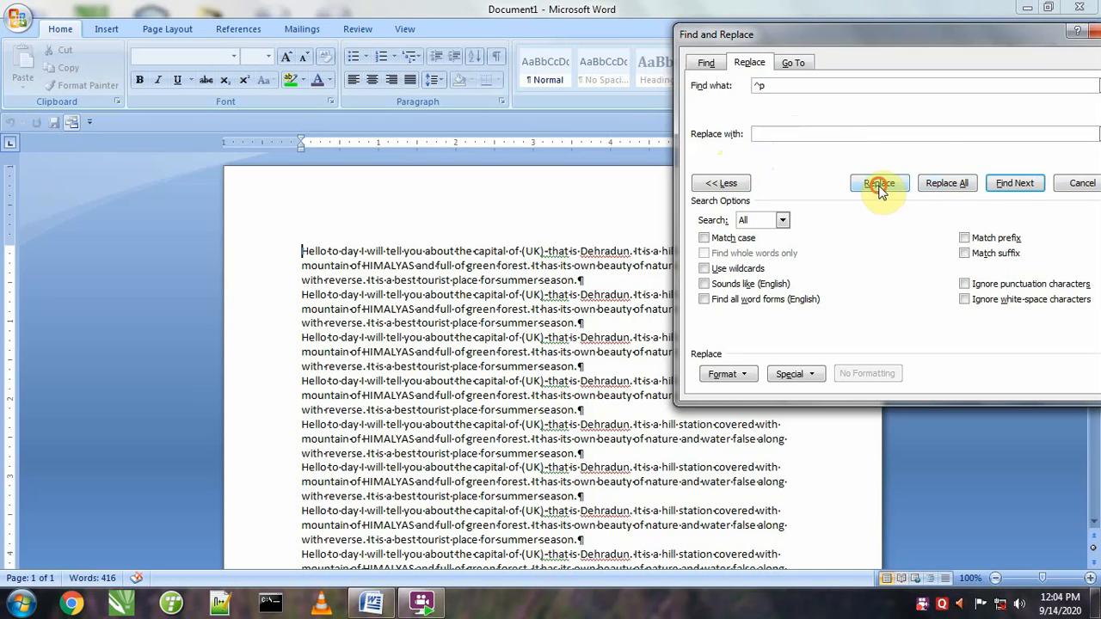
pyautogui.click(879, 185)
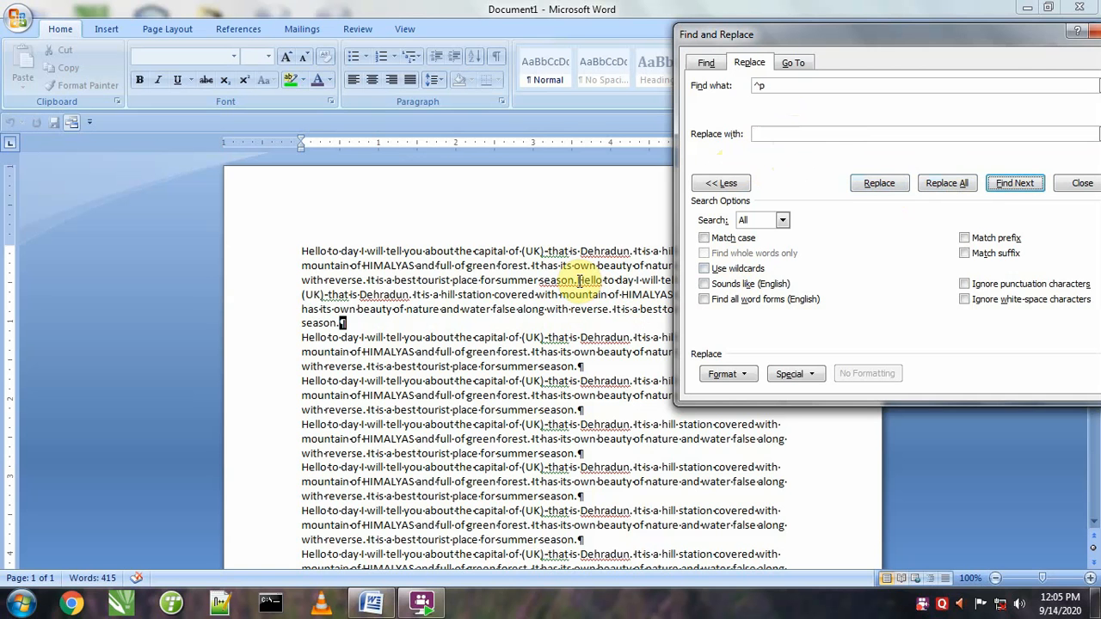
pyautogui.click(947, 186)
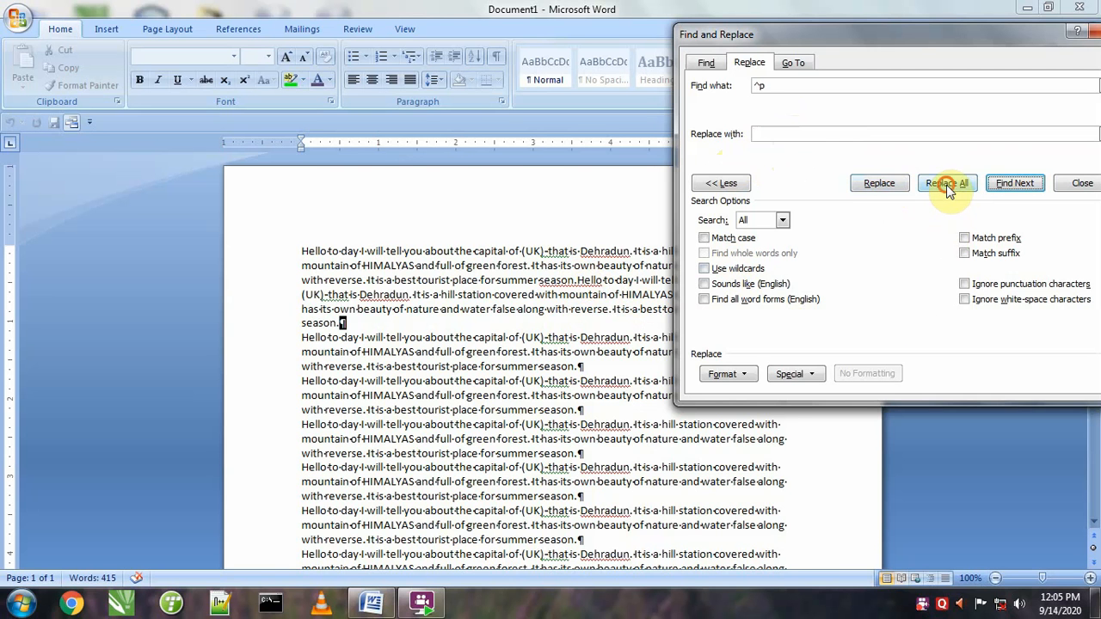
pyautogui.click(555, 343)
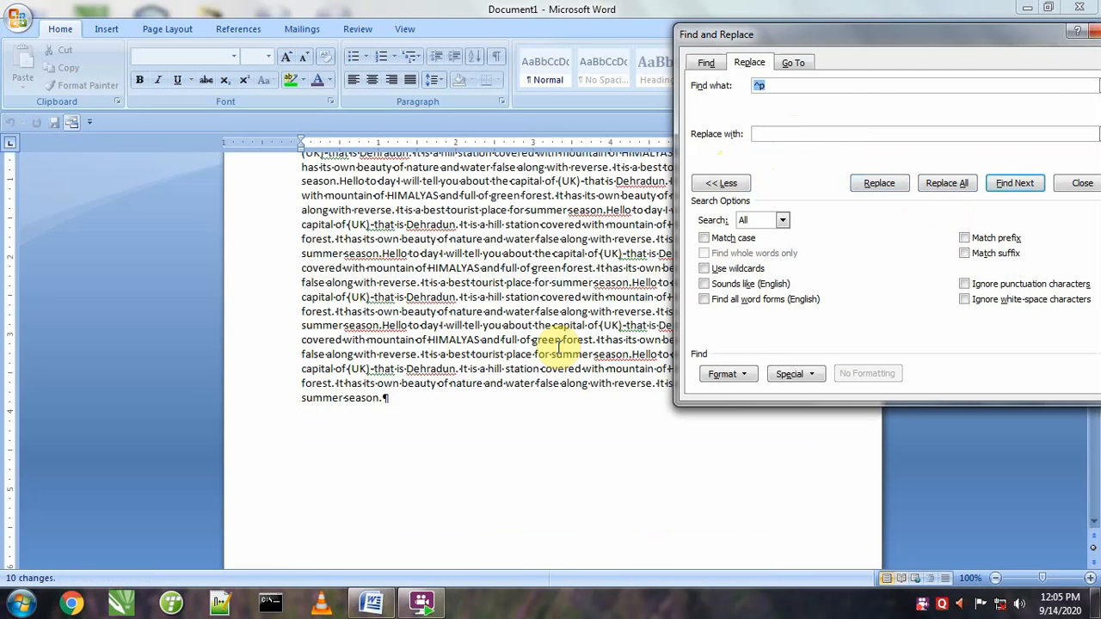
pyautogui.click(1086, 183)
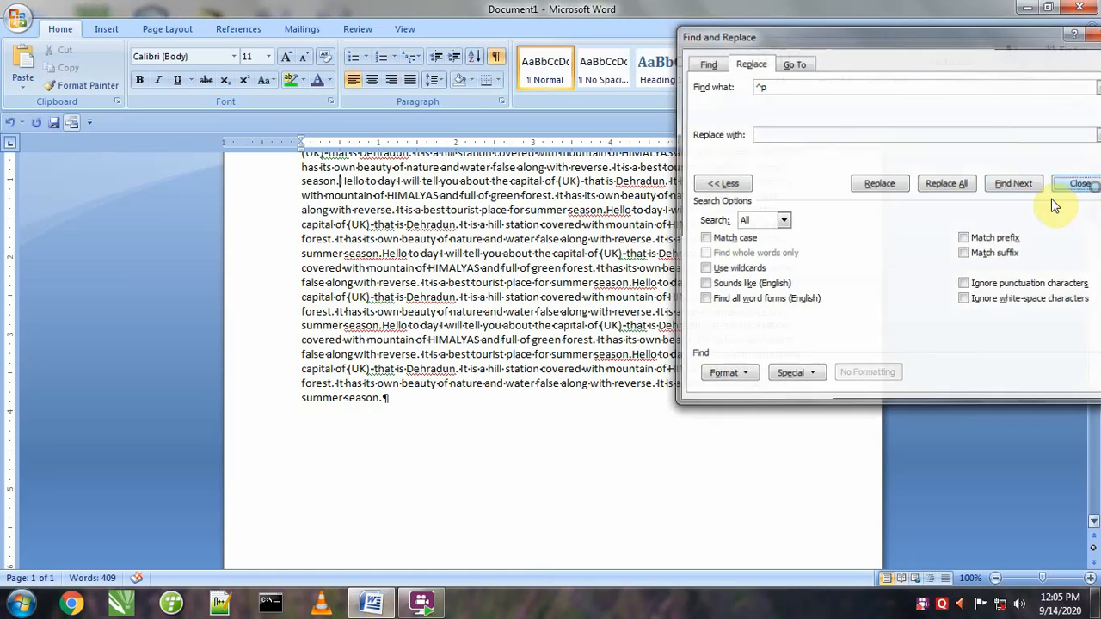
pyautogui.scroll(3, 361, 388)
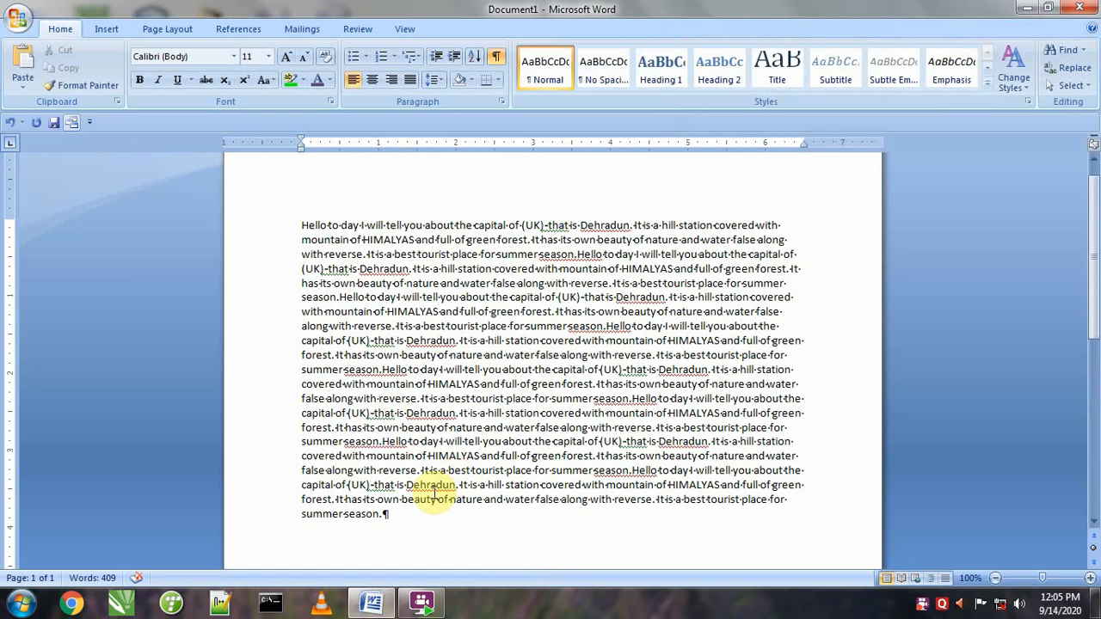
# Place the cursor at the end of the merged text, reopen the Replace dialog and clear the ^p search text.
pyautogui.click(387, 515)
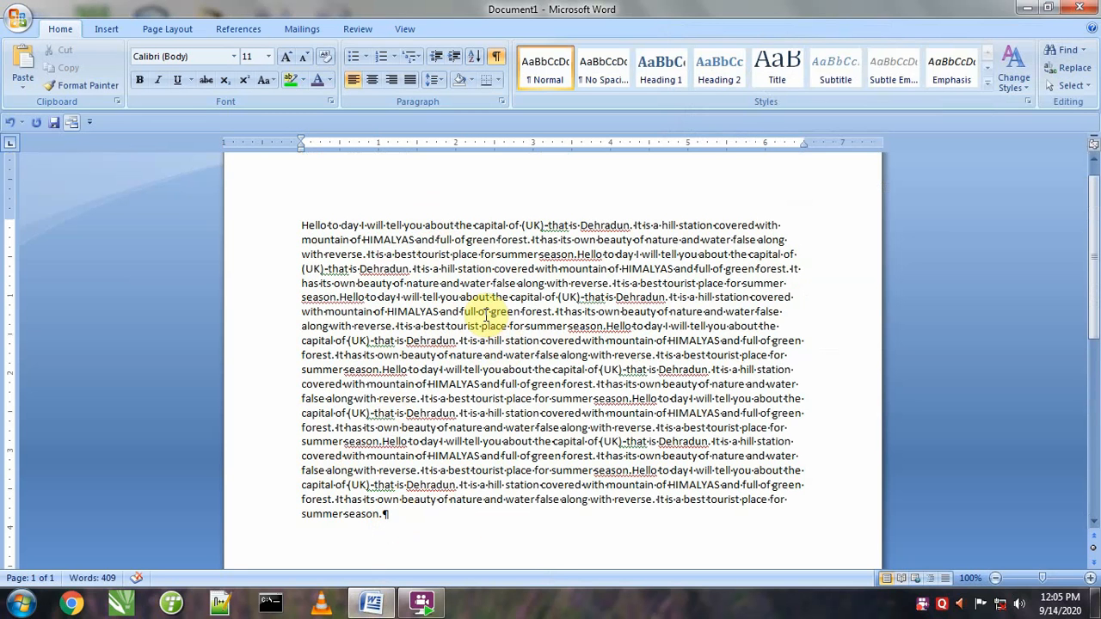
pyautogui.hotkey('ctrl', 'f')
pyautogui.write('^p')
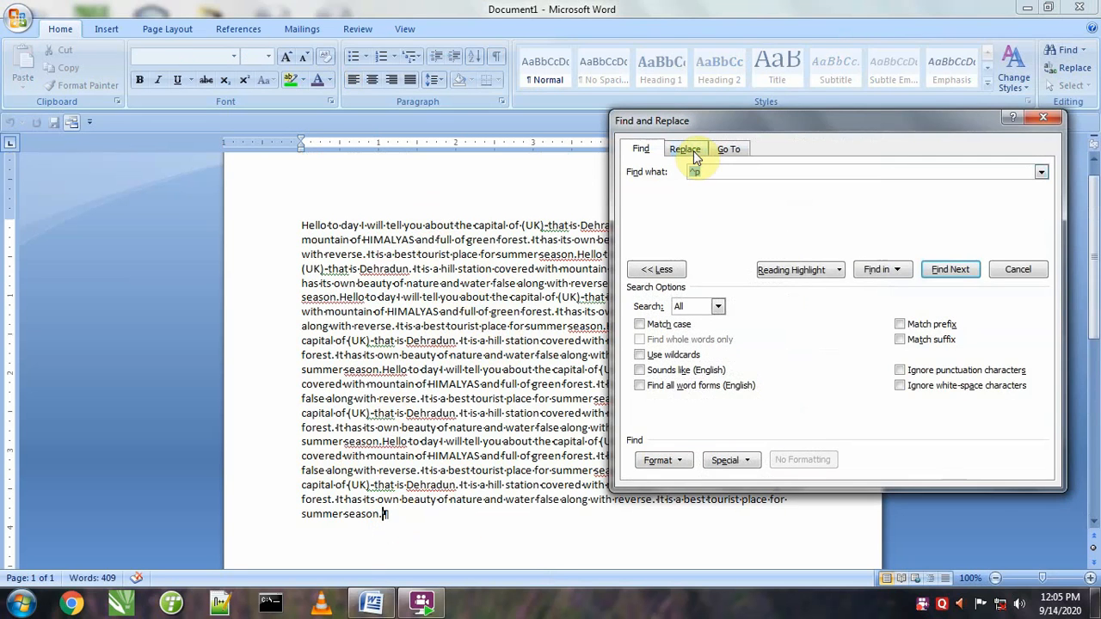
pyautogui.click(685, 149)
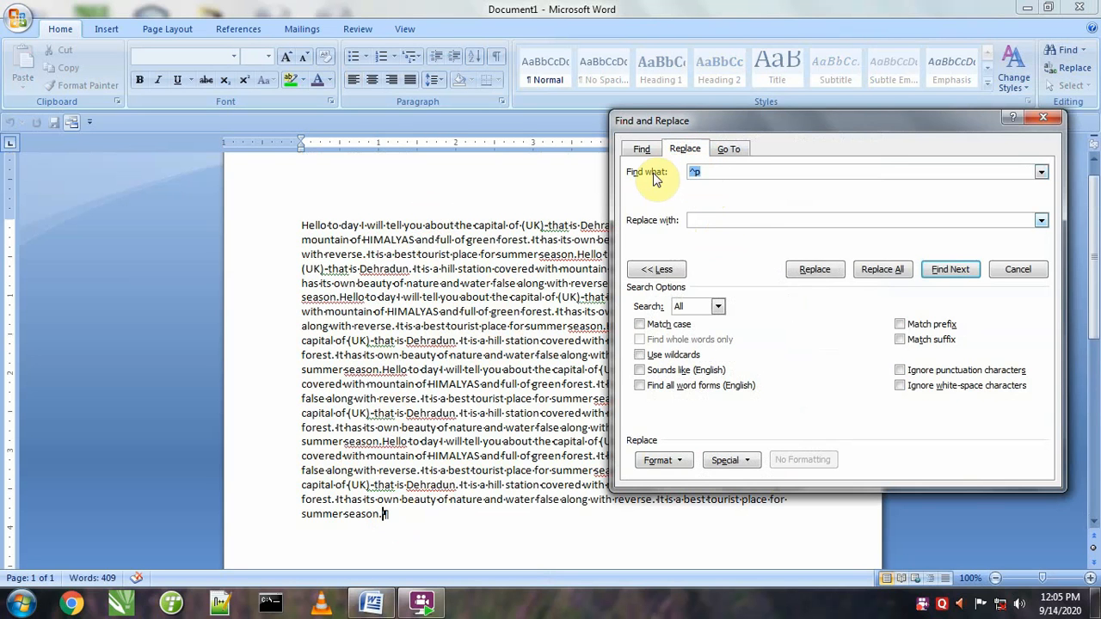
pyautogui.press('BackSpace')
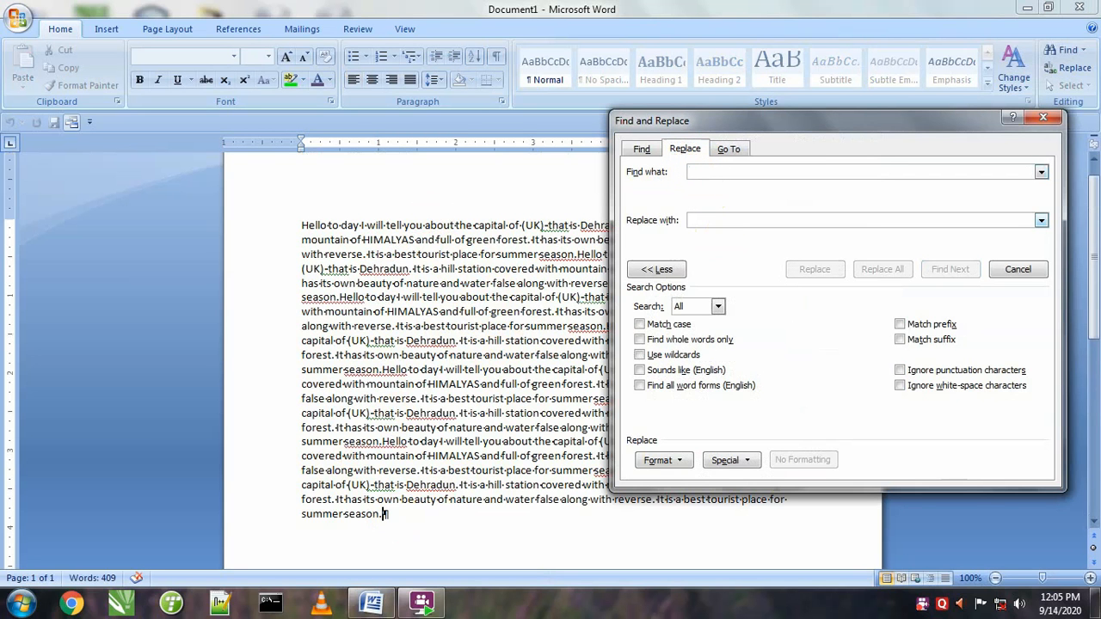